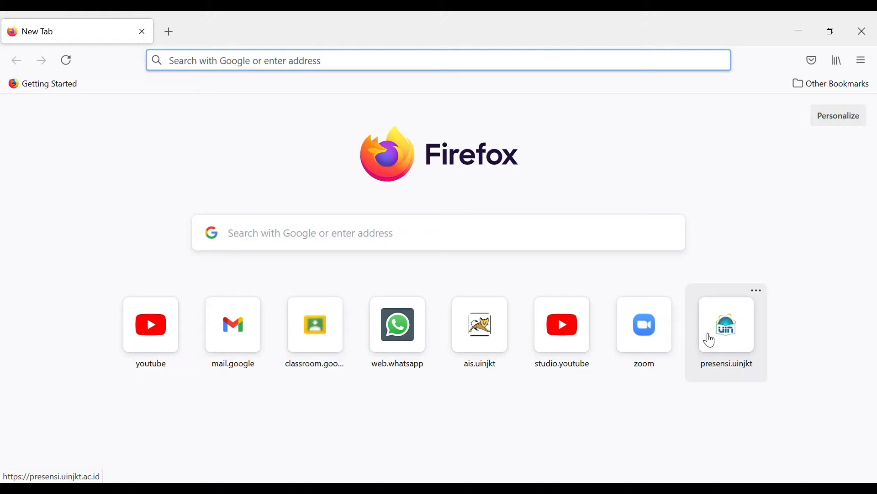
Step: Search the web for Kingdraw and open the KingDraw-Free Chemical Structure Editor website
{"action": "left_click", "coordinate": [529, 243]}
{"action": "type", "text": "King"}
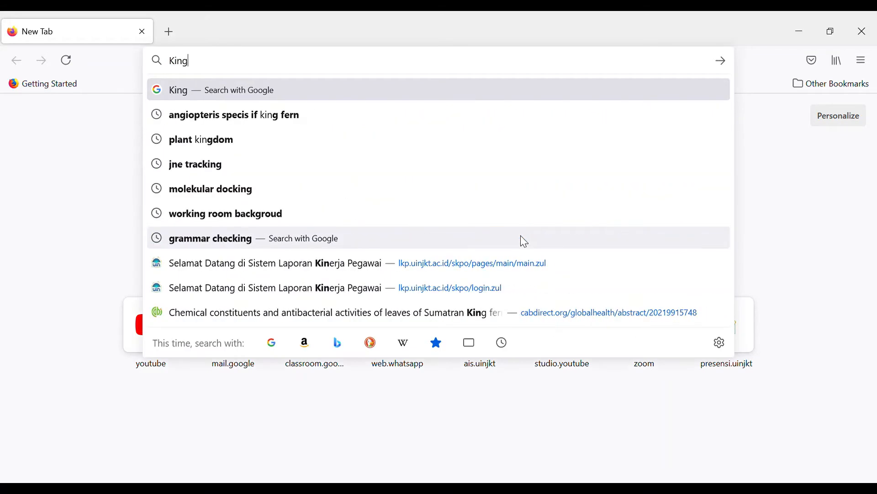
{"action": "type", "text": "dr"}
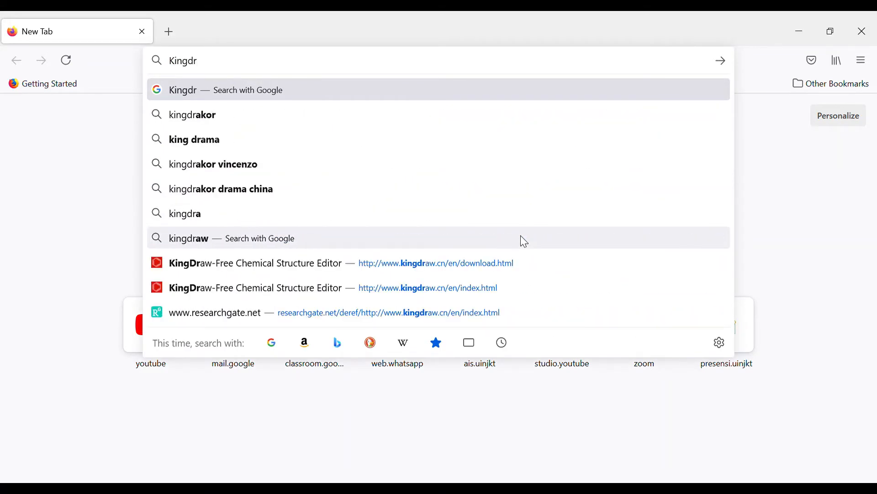
{"action": "type", "text": "aw"}
{"action": "key", "text": "Return"}
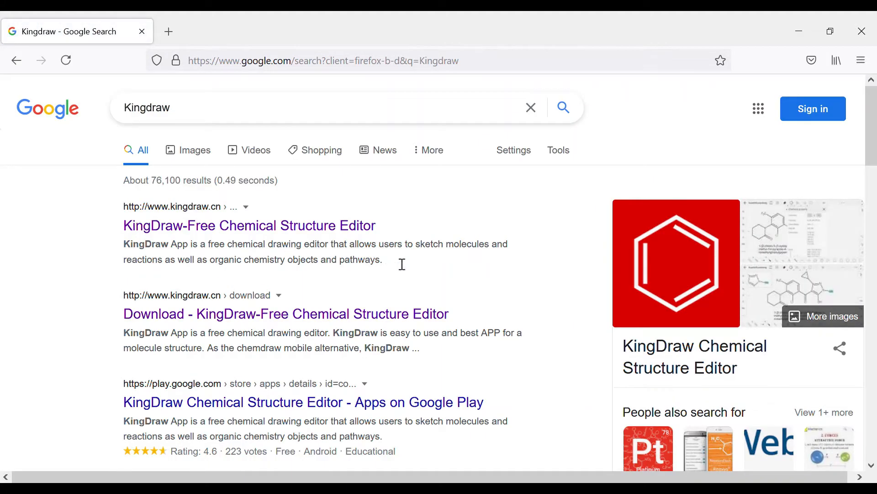
{"action": "scroll", "coordinate": [384, 271], "scroll_direction": "down", "scroll_amount": 3}
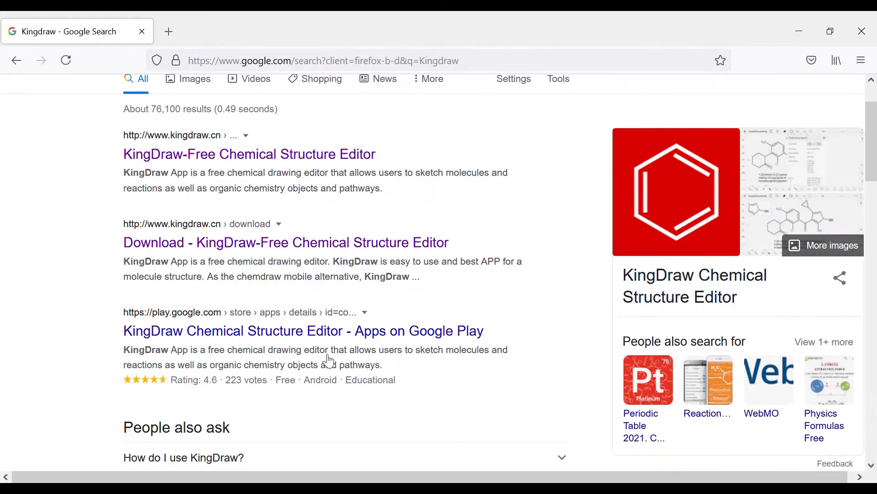
{"action": "left_click", "coordinate": [244, 157]}
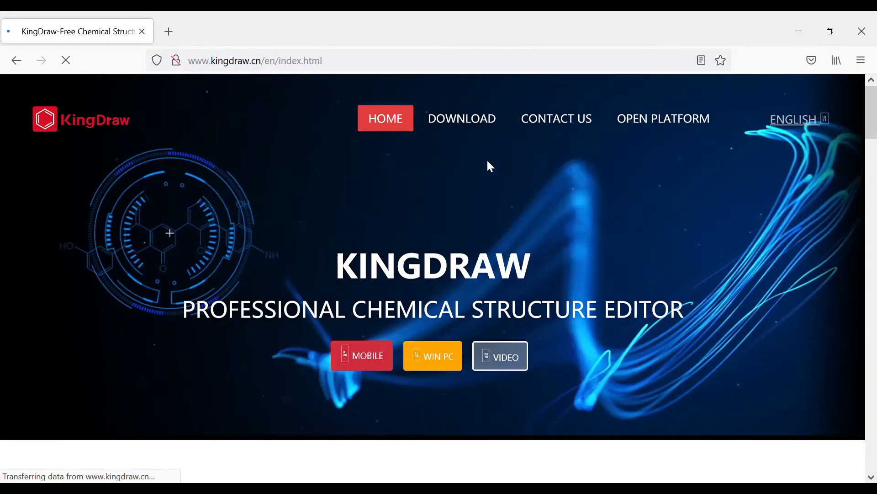
Step: Open the KingDraw site's download page and examine the Windows PC version's description and download option
{"action": "left_click", "coordinate": [480, 129]}
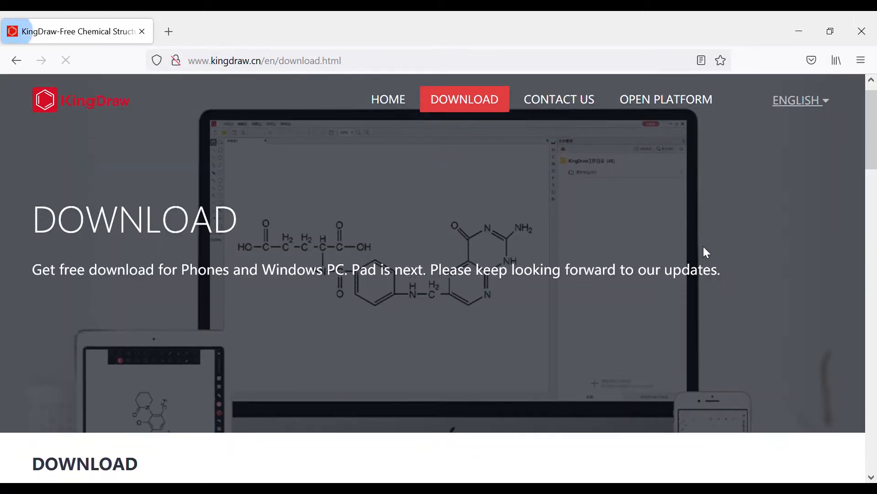
{"action": "scroll", "coordinate": [705, 251], "scroll_direction": "down", "scroll_amount": 10}
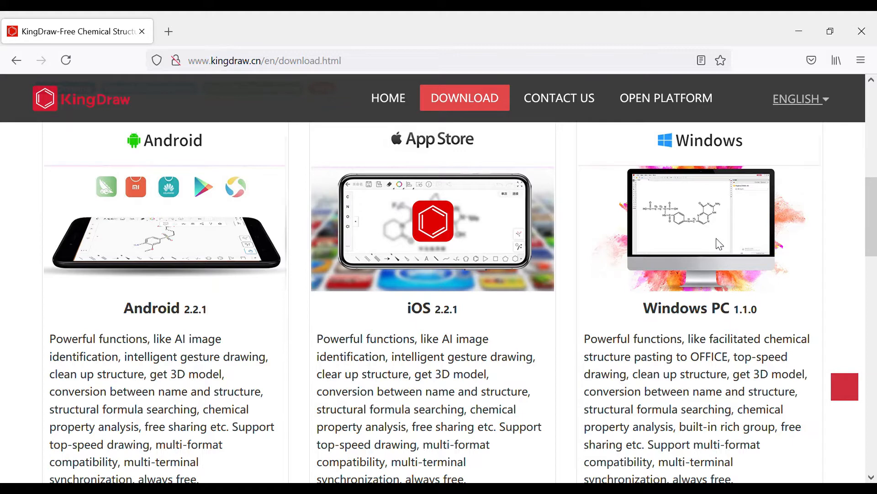
{"action": "scroll", "coordinate": [731, 294], "scroll_direction": "down", "scroll_amount": 1}
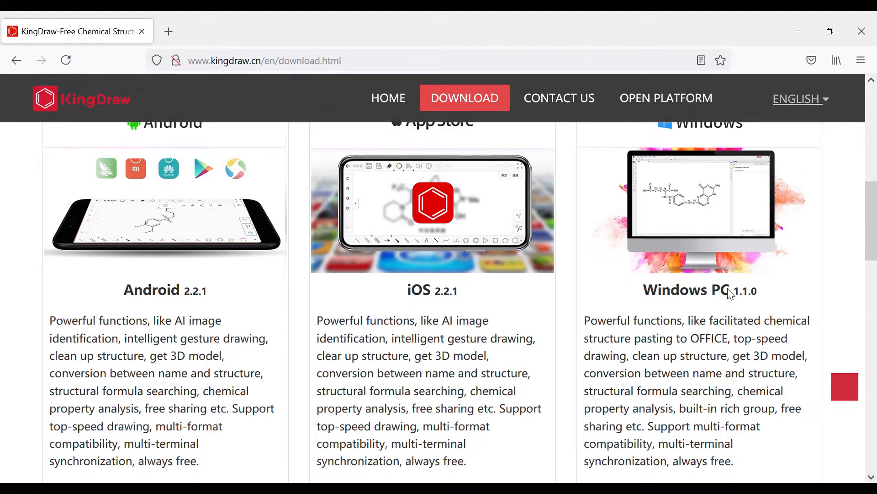
{"action": "scroll", "coordinate": [731, 295], "scroll_direction": "down", "scroll_amount": 1}
{"action": "scroll", "coordinate": [726, 262], "scroll_direction": "up", "scroll_amount": 1}
{"action": "scroll", "coordinate": [728, 263], "scroll_direction": "down", "scroll_amount": 2}
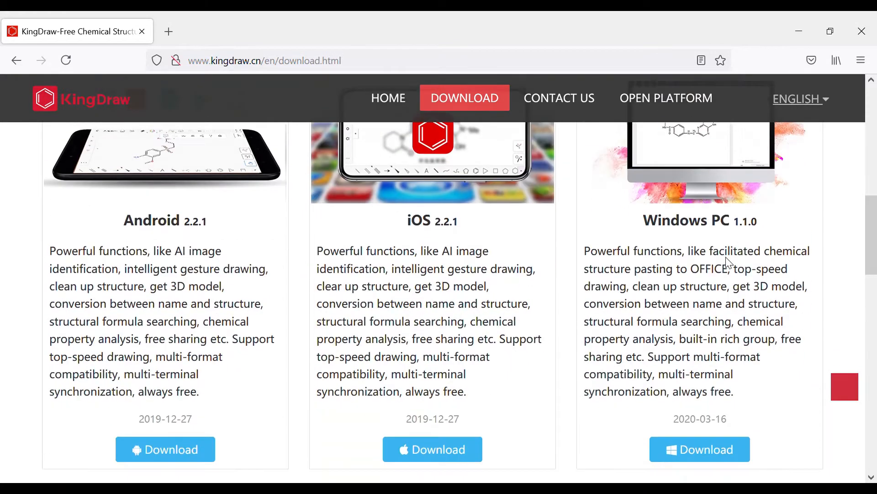
{"action": "scroll", "coordinate": [729, 264], "scroll_direction": "down", "scroll_amount": 2}
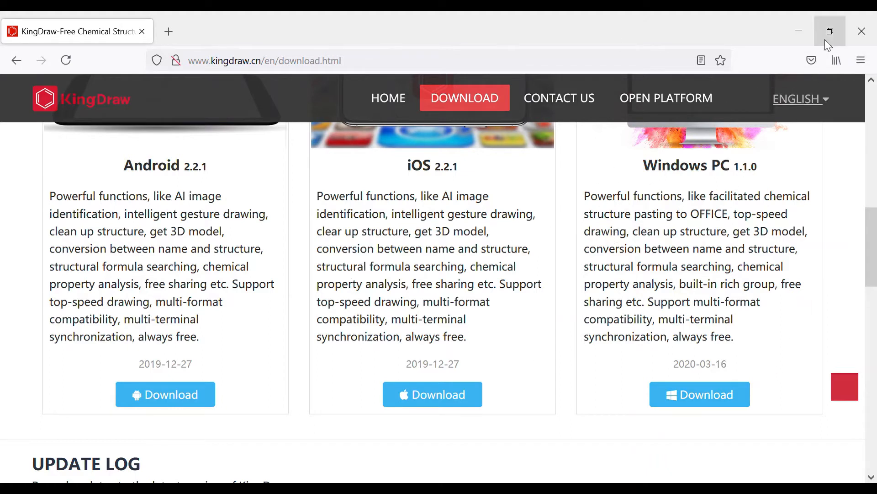
Step: Switch to KingDraw and draw a single, a double and a triple bond in a row near the canvas's upper edge
{"action": "left_click", "coordinate": [798, 33]}
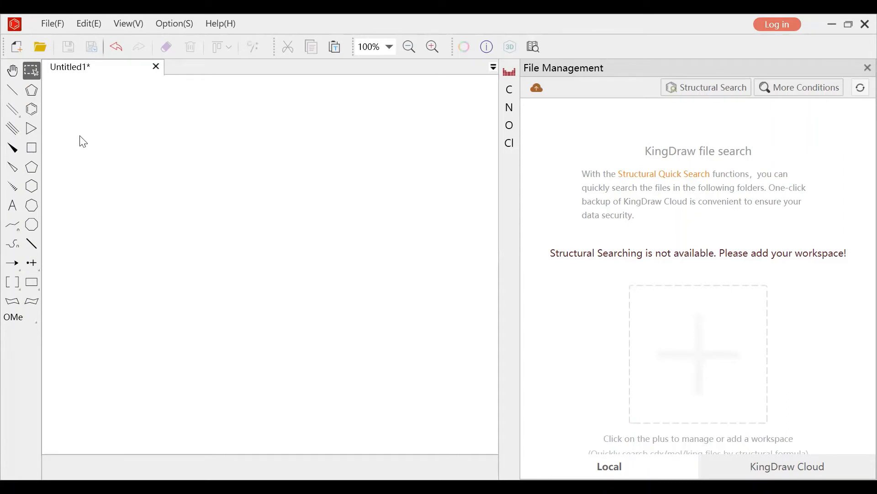
{"action": "left_click", "coordinate": [12, 90]}
{"action": "left_click", "coordinate": [91, 131]}
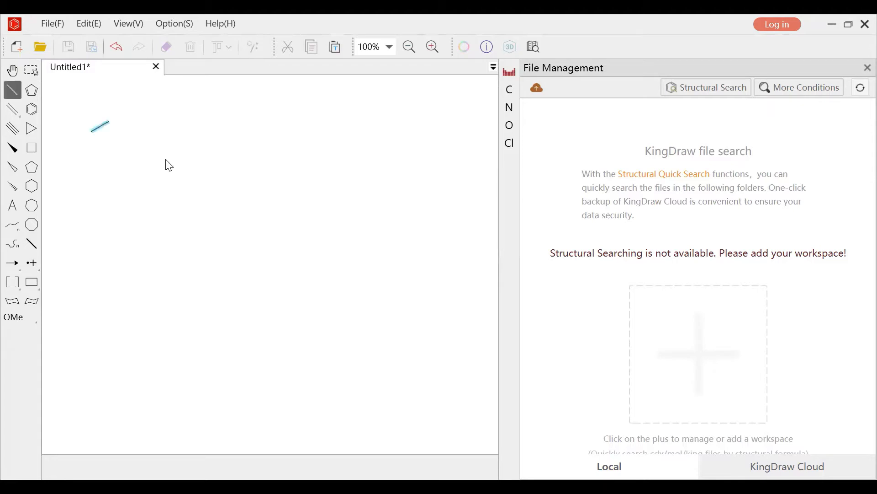
{"action": "left_click", "coordinate": [12, 109]}
{"action": "left_click", "coordinate": [127, 134]}
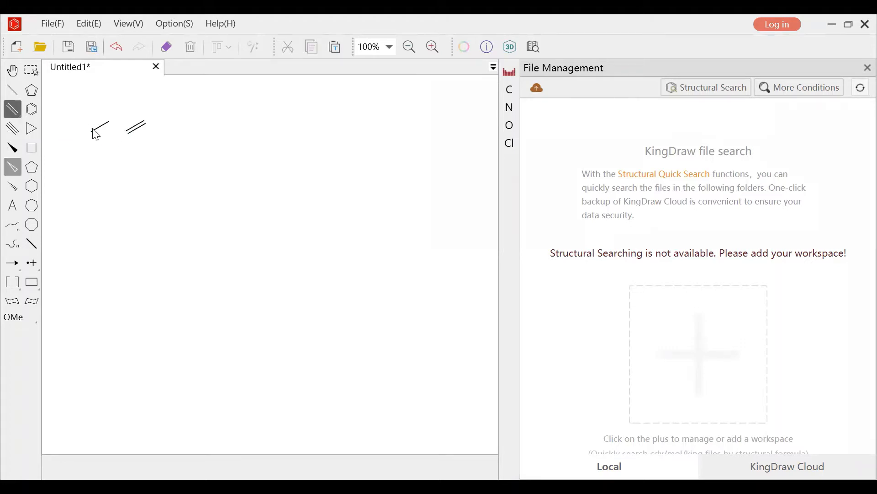
{"action": "left_click", "coordinate": [13, 132]}
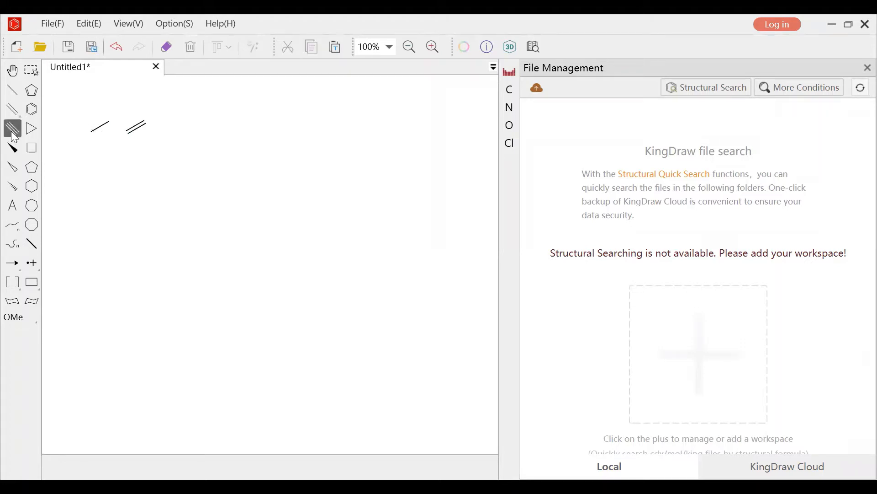
{"action": "left_click", "coordinate": [165, 132]}
Step: Add a solid wedge, a hollow wedge and a hashed wedge bond to the row beside the triple bond
{"action": "left_click", "coordinate": [13, 148]}
{"action": "left_click", "coordinate": [206, 127]}
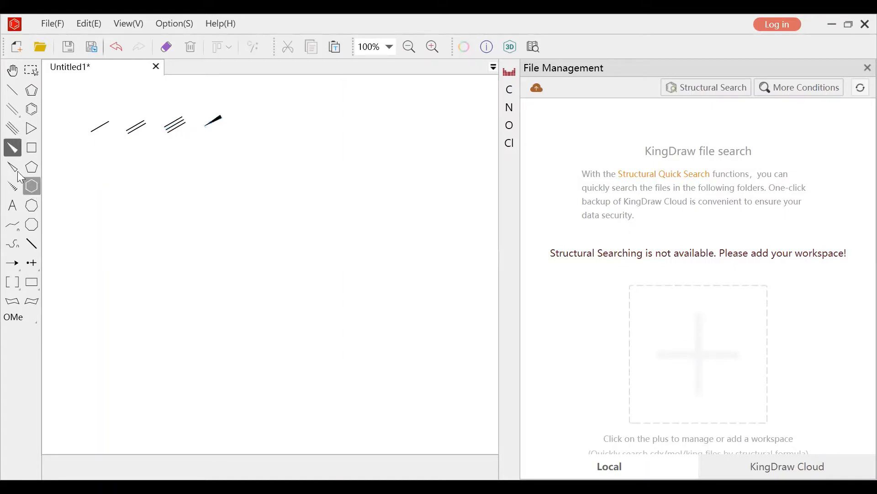
{"action": "left_click", "coordinate": [13, 167]}
{"action": "left_click", "coordinate": [244, 132]}
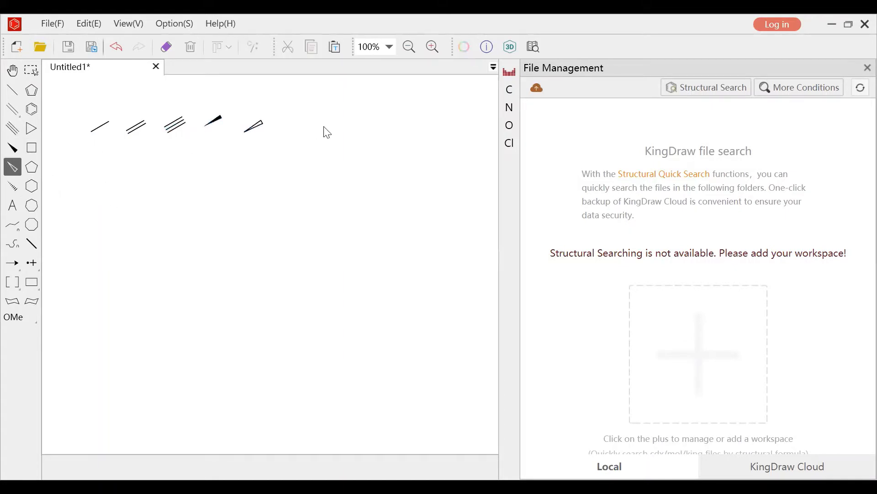
{"action": "left_click", "coordinate": [13, 186]}
{"action": "left_click", "coordinate": [284, 130]}
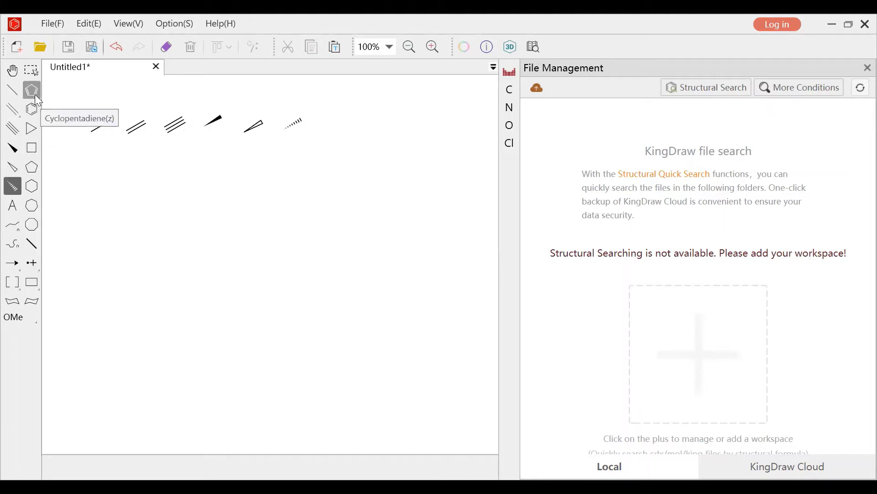
Step: Place a cyclopentadiene ring and a benzene ring at the end of the bond row
{"action": "key", "text": "z"}
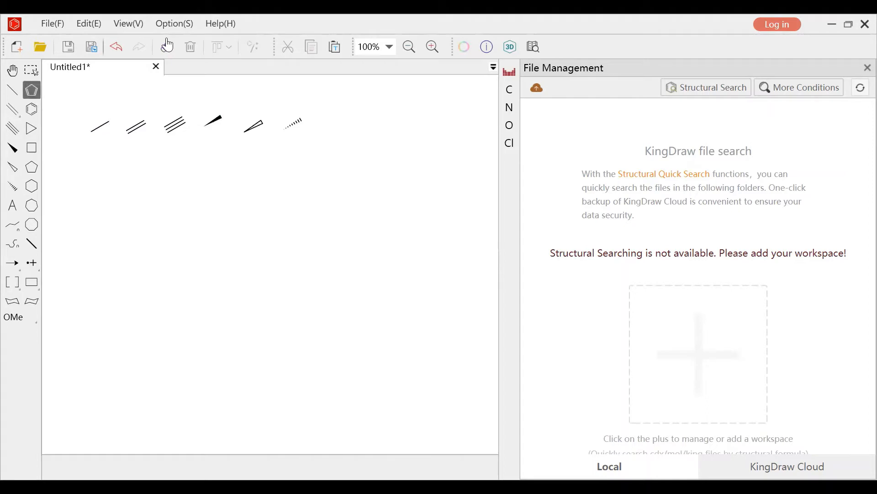
{"action": "left_click", "coordinate": [335, 122]}
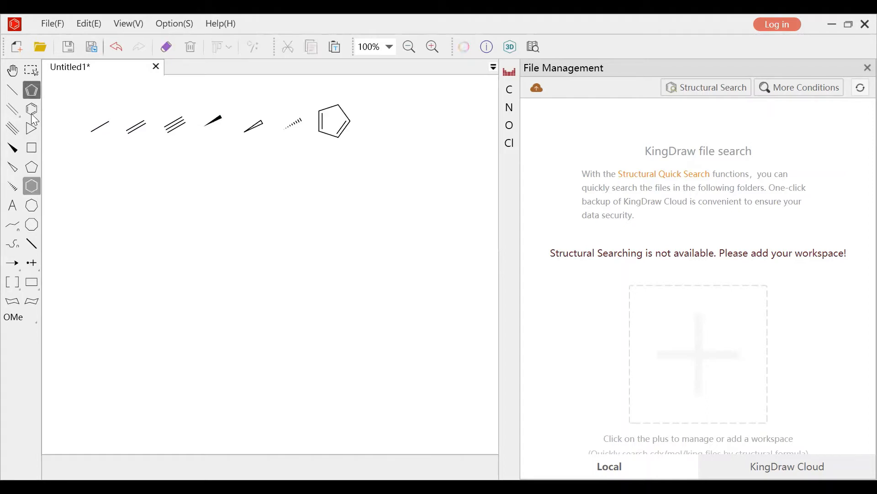
{"action": "left_click", "coordinate": [32, 108]}
{"action": "left_click", "coordinate": [383, 130]}
Step: Place three-, four- and five-membered saturated rings below the benzene and cyclopentadiene rings
{"action": "left_click", "coordinate": [32, 128]}
{"action": "left_click", "coordinate": [422, 190]}
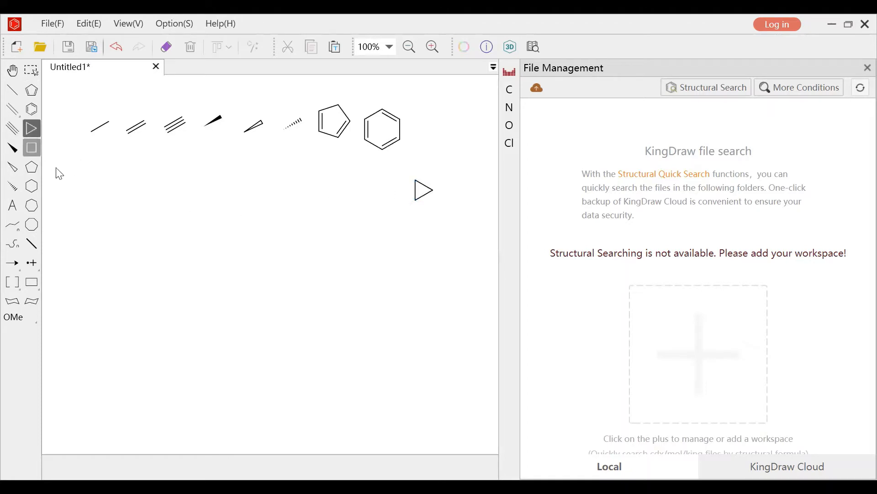
{"action": "left_click", "coordinate": [32, 148]}
{"action": "left_click", "coordinate": [387, 186]}
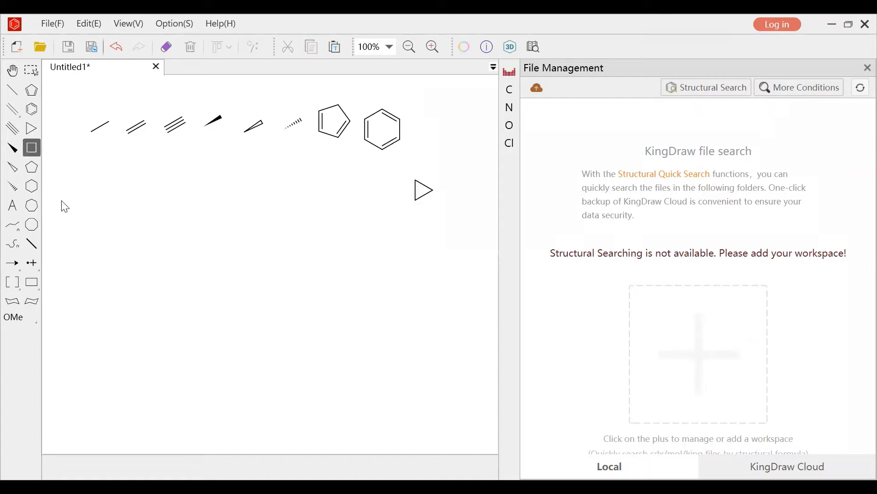
{"action": "left_click", "coordinate": [32, 167]}
{"action": "left_click", "coordinate": [351, 206]}
Step: Place six-, seven- and eight-membered saturated rings around the five-membered ring, with the octagon below the wedge bonds
{"action": "left_click", "coordinate": [32, 186]}
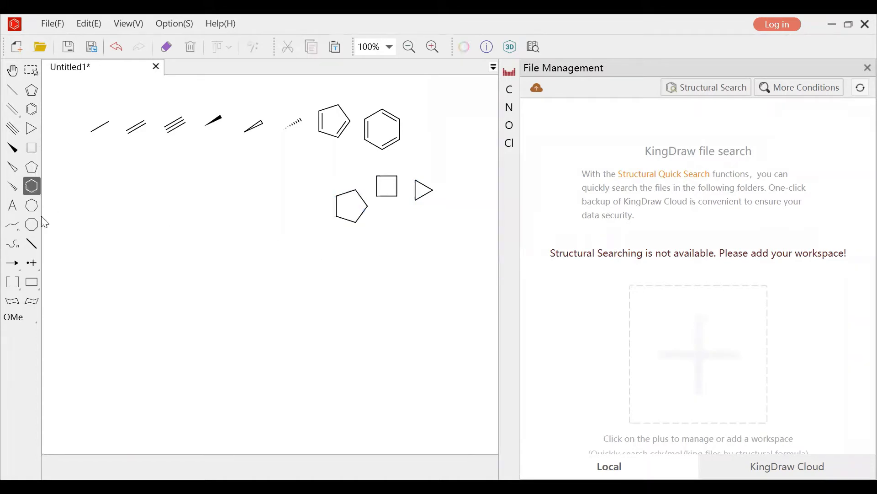
{"action": "left_click", "coordinate": [379, 257]}
{"action": "left_click", "coordinate": [32, 205]}
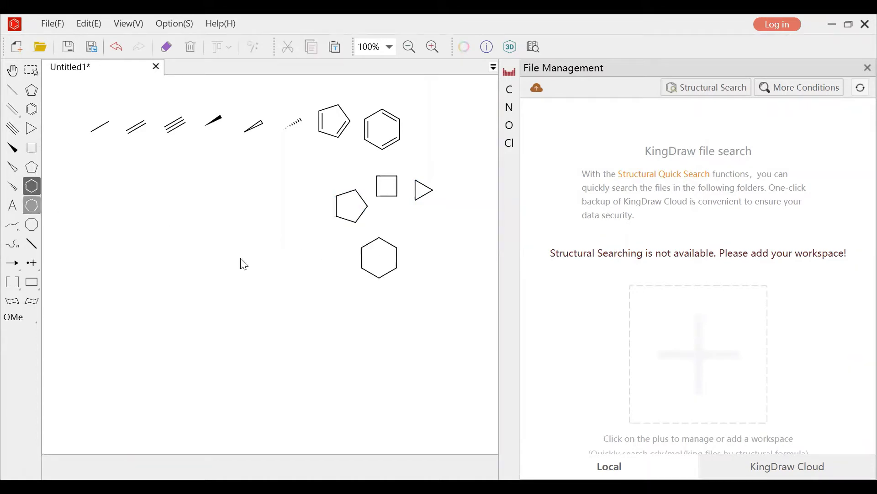
{"action": "left_click", "coordinate": [340, 233]}
{"action": "left_click", "coordinate": [31, 224]}
{"action": "left_click", "coordinate": [255, 205]}
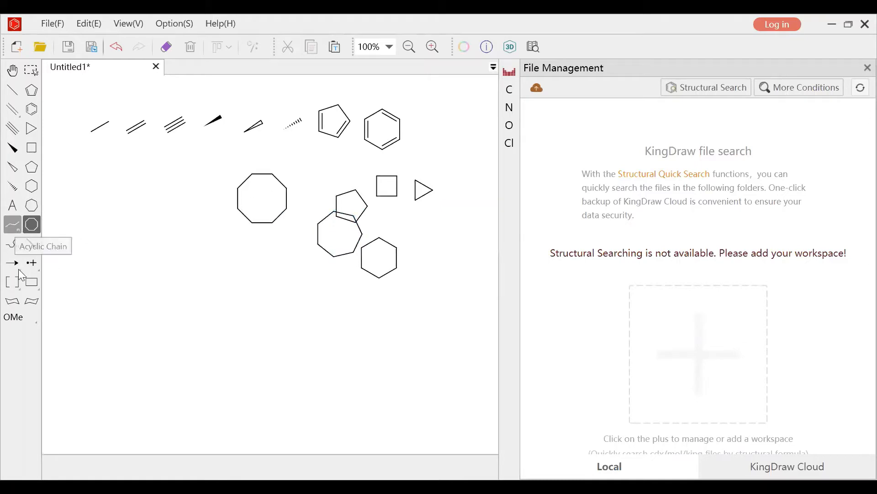
Step: Draw a seven-bond zigzag with the Acyclic Chain tool, and build a six-bond zigzag below it from individual single bonds
{"action": "left_click", "coordinate": [12, 226]}
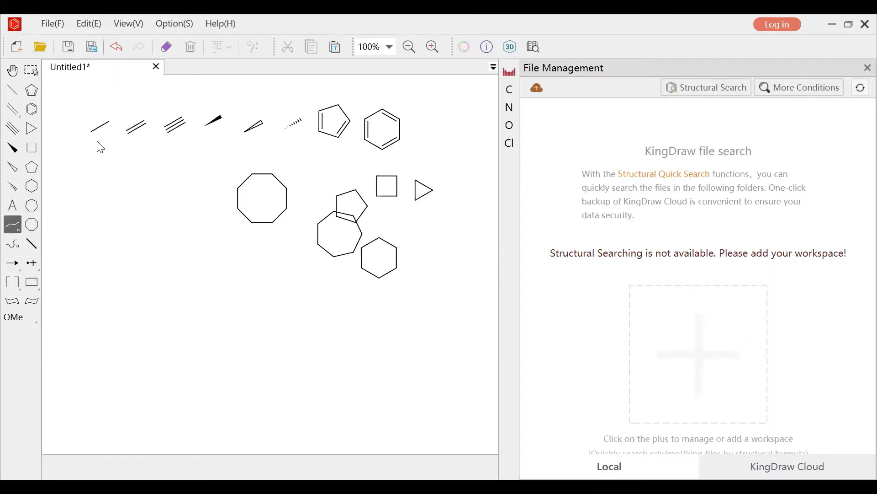
{"action": "left_click_drag", "start_coordinate": [72, 218], "coordinate": [198, 239]}
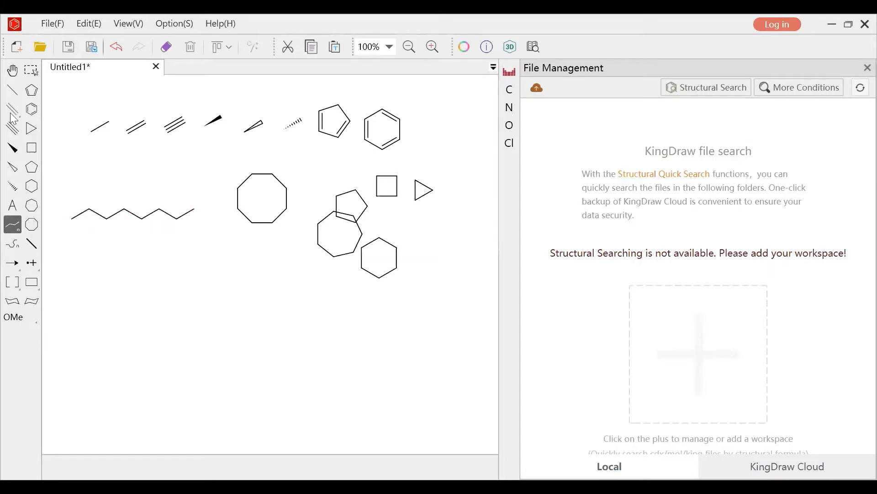
{"action": "left_click", "coordinate": [12, 92]}
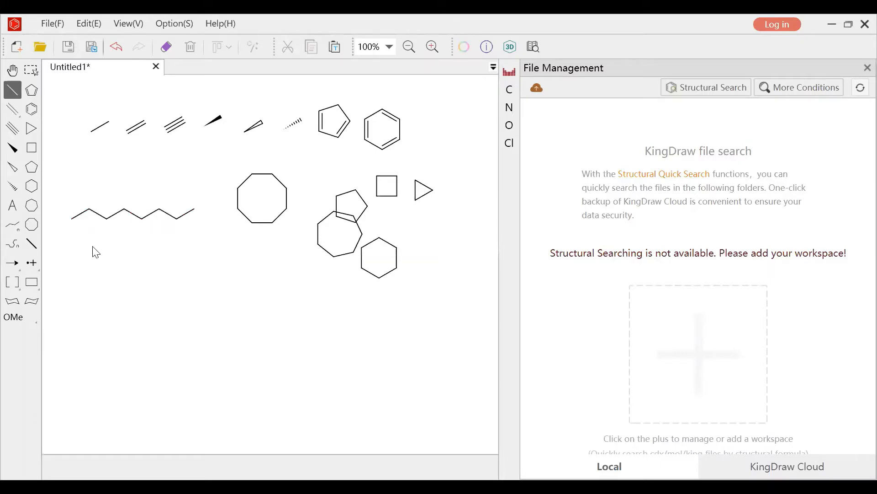
{"action": "left_click", "coordinate": [93, 247]}
{"action": "left_click", "coordinate": [95, 248]}
{"action": "left_click", "coordinate": [112, 258]}
{"action": "left_click", "coordinate": [130, 248]}
{"action": "left_click", "coordinate": [163, 250]}
{"action": "left_click", "coordinate": [163, 250]}
Step: Draw a third zigzag of seven bonds with the Acyclic Chain tool and an eight-bond snaking chain beneath it
{"action": "left_click", "coordinate": [14, 228]}
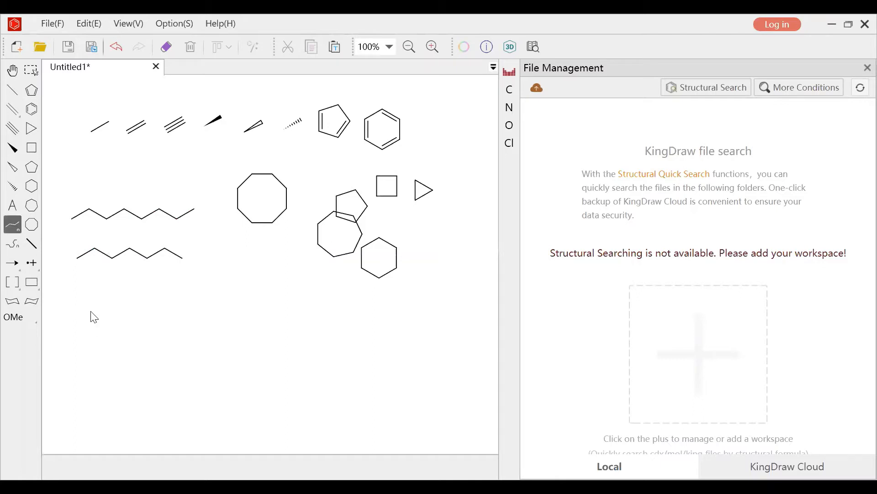
{"action": "left_click", "coordinate": [10, 248]}
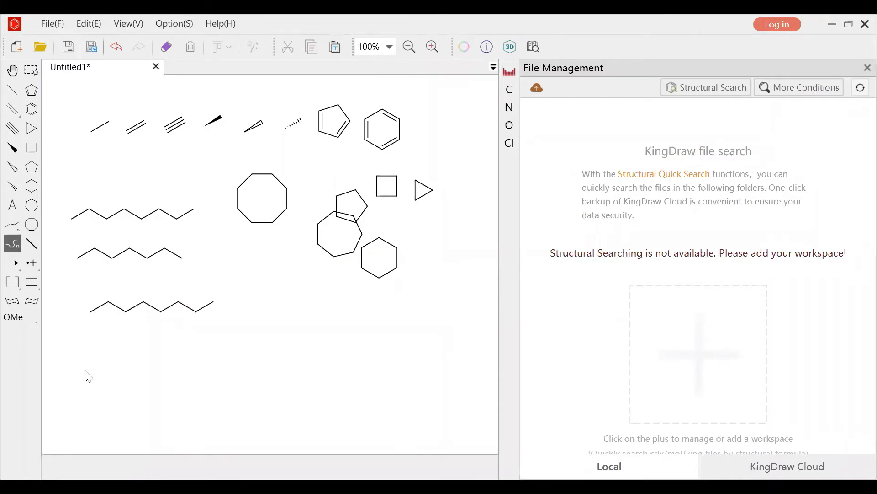
{"action": "left_click_drag", "start_coordinate": [86, 370], "coordinate": [207, 369]}
Step: Draw a separate single bond beside the snaking chain, and build a five-bond chain with a forked end from single bonds
{"action": "left_click", "coordinate": [12, 91]}
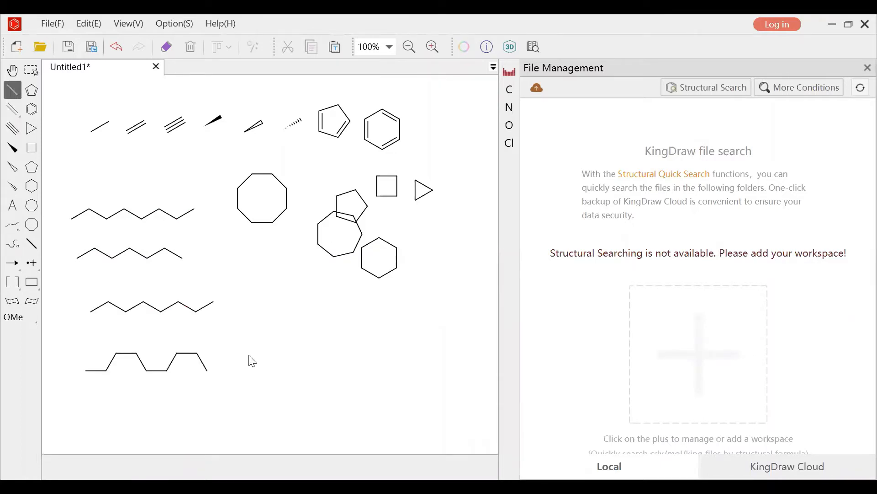
{"action": "left_click", "coordinate": [261, 349]}
{"action": "left_click_drag", "start_coordinate": [299, 360], "coordinate": [321, 361]}
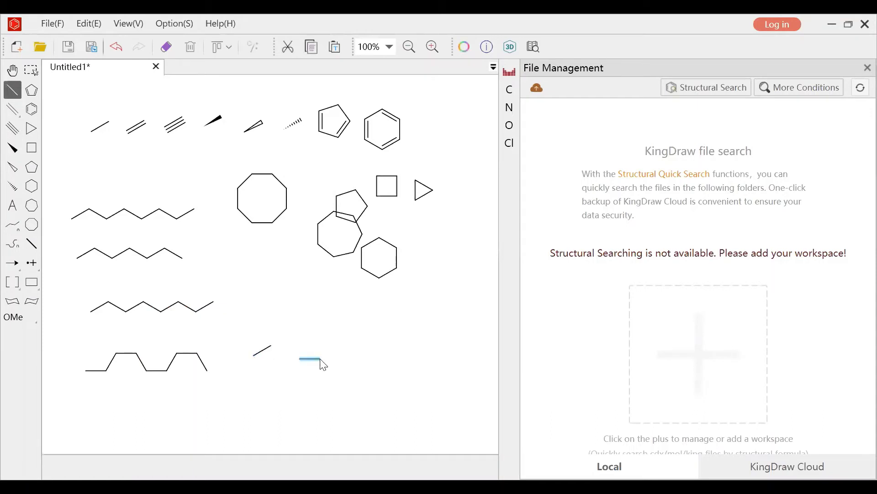
{"action": "left_click", "coordinate": [320, 359]}
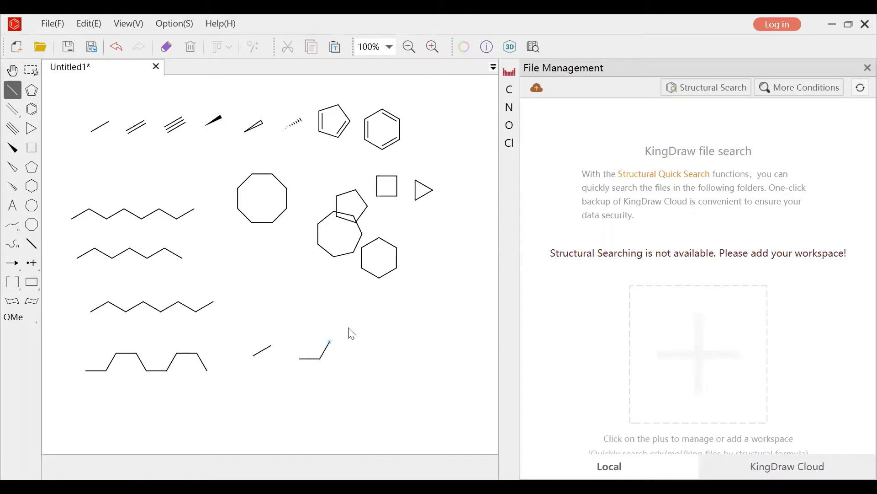
{"action": "left_click", "coordinate": [330, 340]}
{"action": "left_click", "coordinate": [350, 341]}
{"action": "left_click", "coordinate": [350, 341]}
Step: Draw a second eight-bond snaking chain near the canvas's lower edge and a horizontal reaction arrow above the first zigzag chain
{"action": "left_click", "coordinate": [13, 243]}
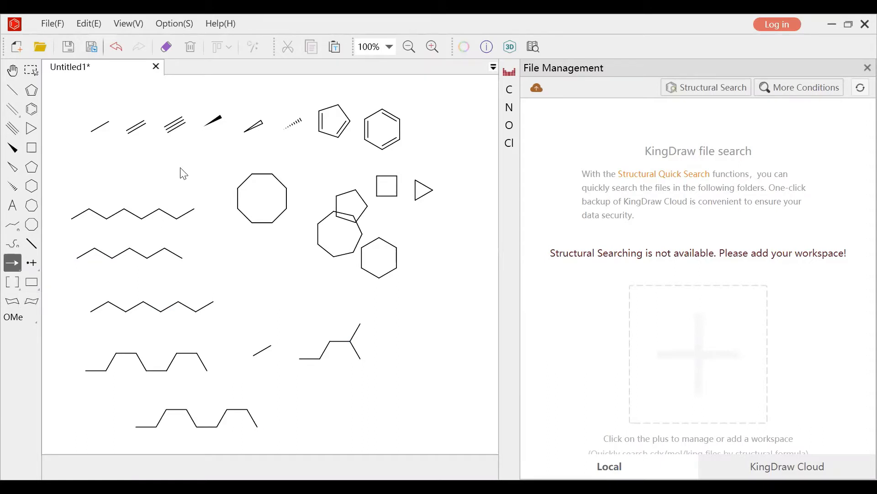
{"action": "left_click_drag", "start_coordinate": [138, 167], "coordinate": [180, 169]}
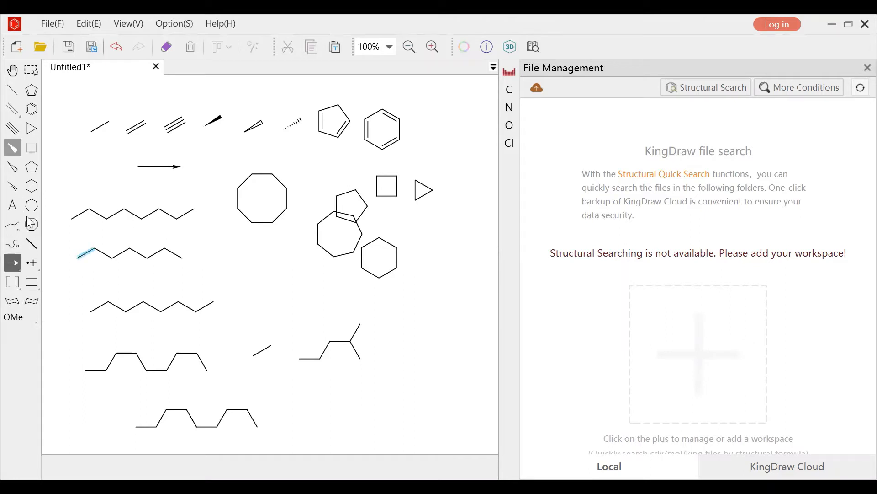
Step: Label the end atom nearest the octagon as OH on each of the two upper zigzag chains
{"action": "left_click", "coordinate": [203, 212]}
{"action": "type", "text": "OH"}
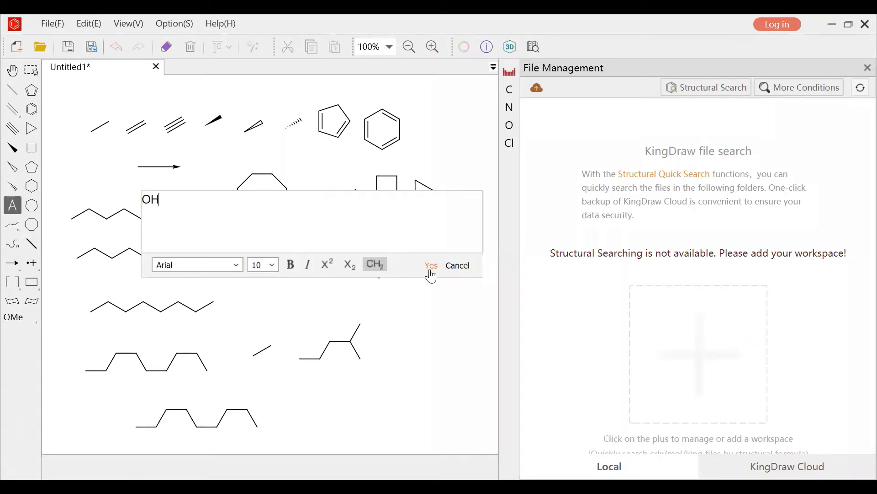
{"action": "left_click", "coordinate": [432, 267]}
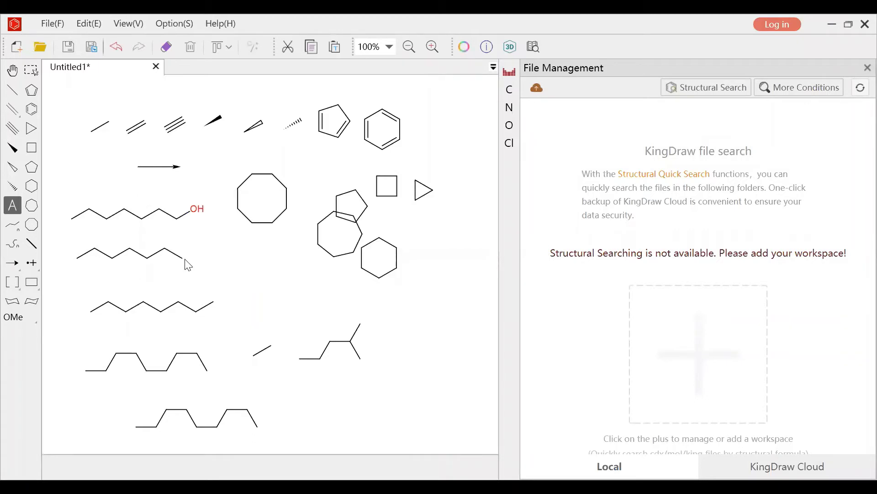
{"action": "left_click", "coordinate": [512, 130]}
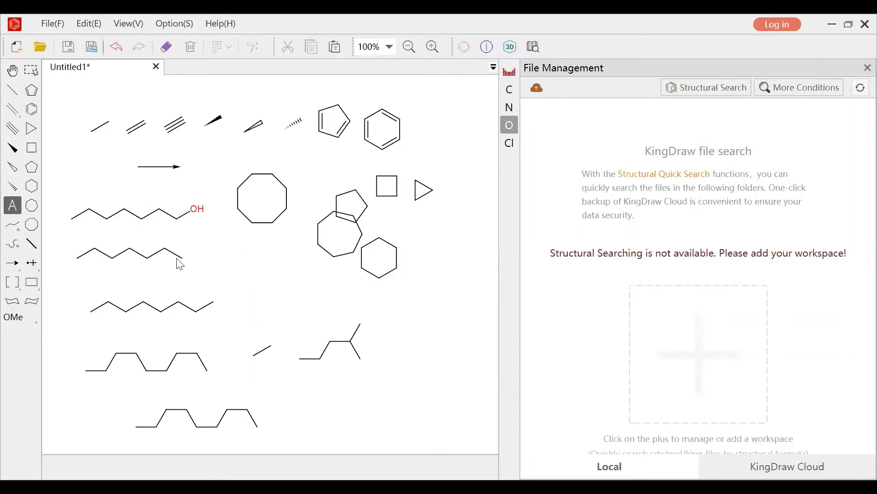
{"action": "left_click", "coordinate": [183, 257]}
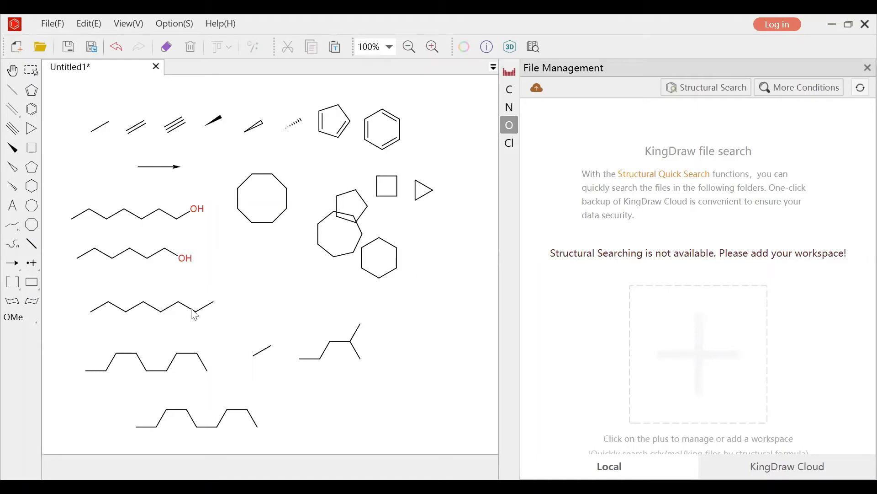
Step: Show the third zigzag chain's end atom as CH3 and make the isolated single bond's upper end NH2
{"action": "left_click", "coordinate": [213, 303]}
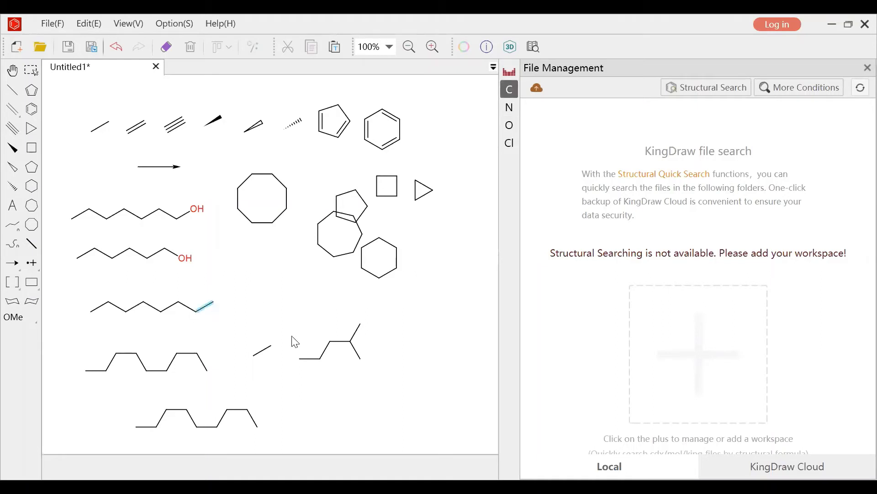
{"action": "left_click", "coordinate": [516, 108]}
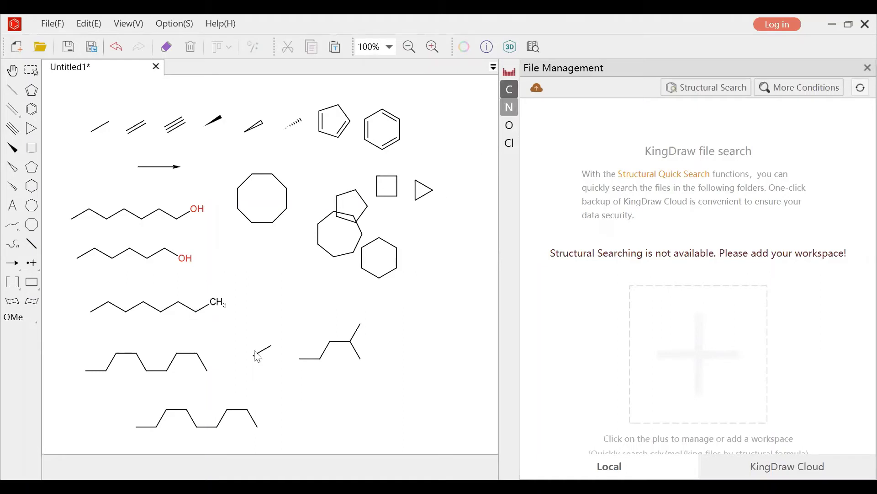
{"action": "left_click", "coordinate": [271, 347]}
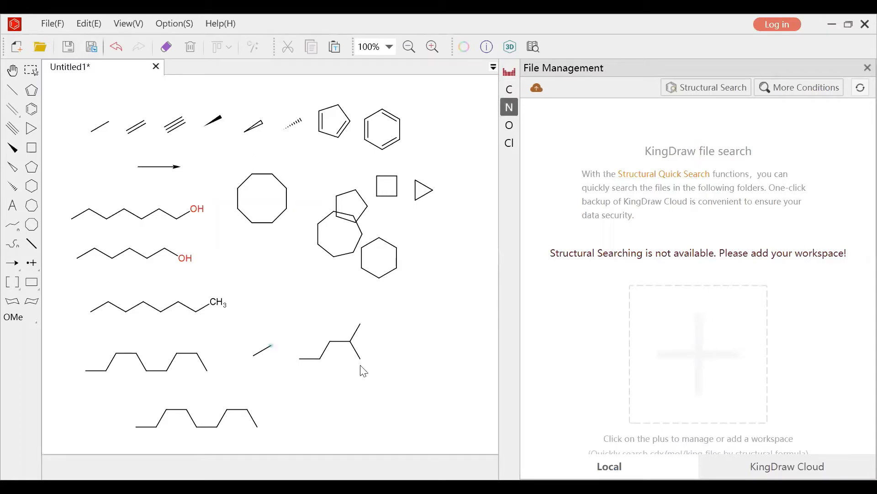
Step: Attach an OMe group to the free end of the first zigzag chain
{"action": "left_click", "coordinate": [14, 320]}
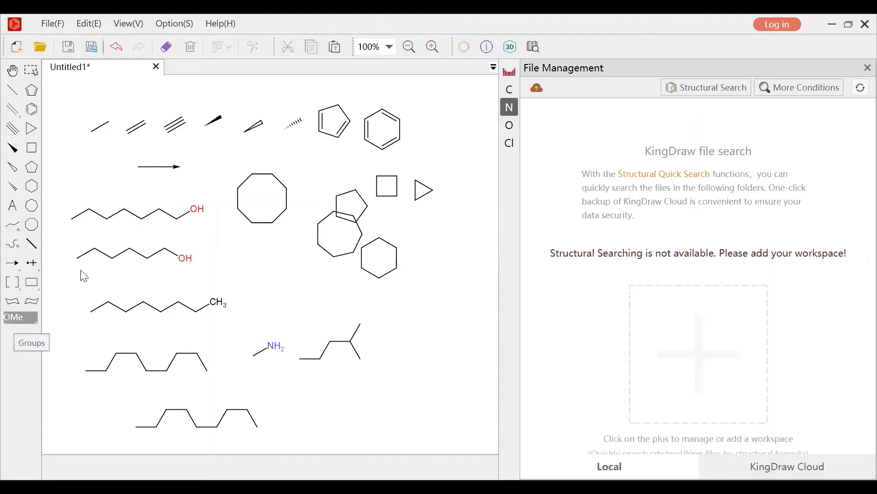
{"action": "left_click", "coordinate": [84, 122]}
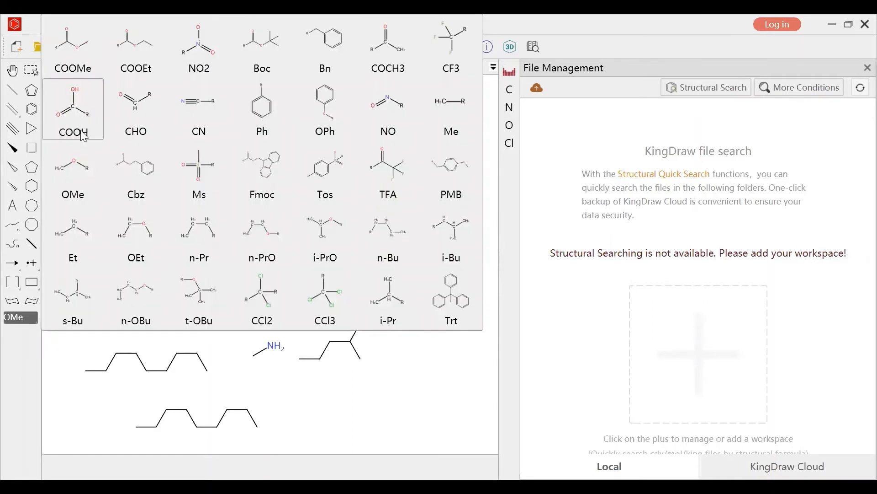
{"action": "left_click", "coordinate": [80, 184]}
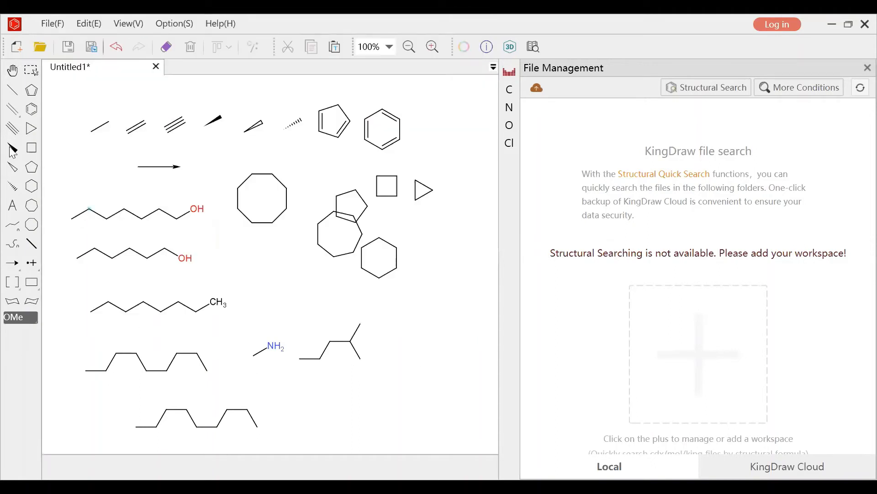
{"action": "left_click", "coordinate": [72, 218]}
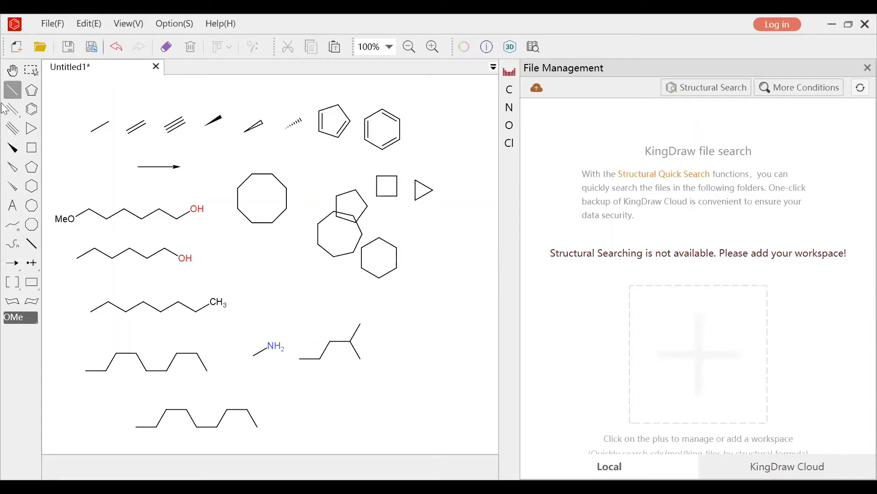
Step: Build a seven-membered ring with two outward single-bond branches from individual single bonds, below the octagon
{"action": "key", "text": "1"}
{"action": "left_click", "coordinate": [269, 277]}
{"action": "left_click", "coordinate": [287, 268]}
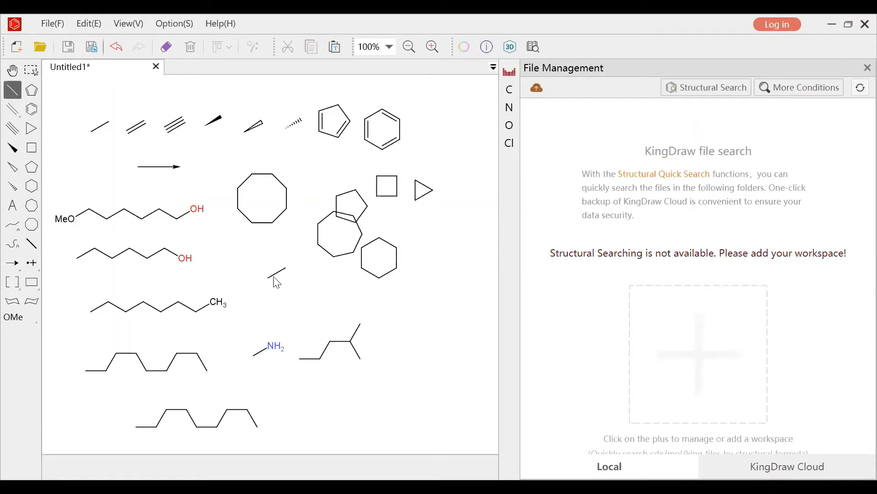
{"action": "left_click", "coordinate": [269, 277]}
{"action": "left_click", "coordinate": [270, 281]}
{"action": "left_click", "coordinate": [304, 281]}
{"action": "left_click", "coordinate": [303, 282]}
{"action": "left_click", "coordinate": [270, 298]}
{"action": "left_click_drag", "start_coordinate": [278, 322], "coordinate": [288, 318]}
{"action": "left_click", "coordinate": [293, 320]}
{"action": "left_click_drag", "start_coordinate": [297, 318], "coordinate": [303, 300]}
Step: Draw two benzene rings joined by a single bond, and a pair of fused benzene rings below the hexagon
{"action": "left_click", "coordinate": [31, 109]}
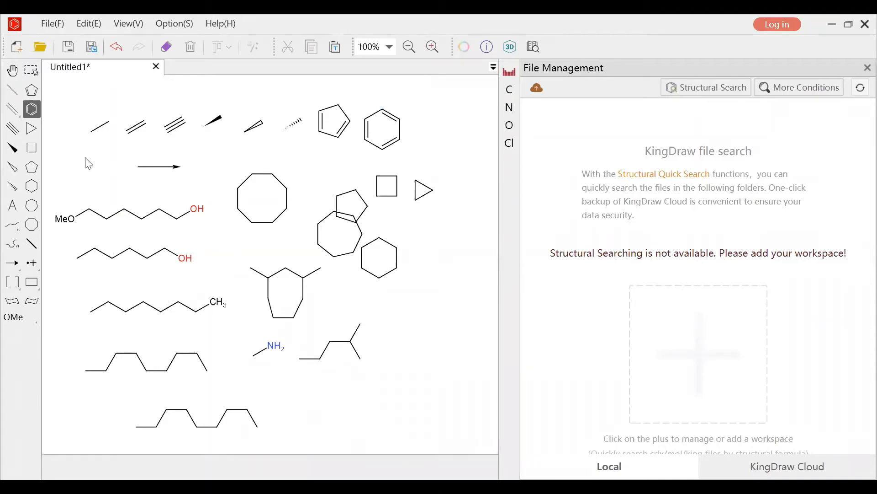
{"action": "left_click", "coordinate": [324, 400]}
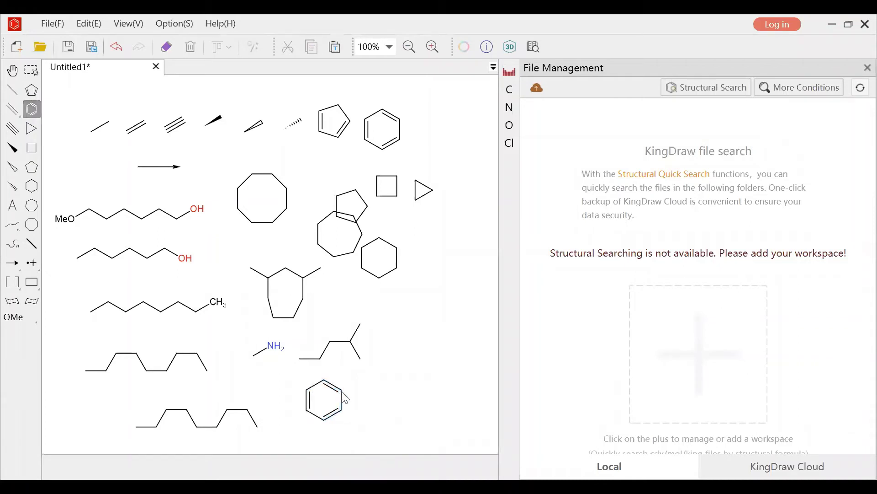
{"action": "left_click", "coordinate": [361, 402]}
{"action": "left_click_drag", "start_coordinate": [358, 396], "coordinate": [364, 386]}
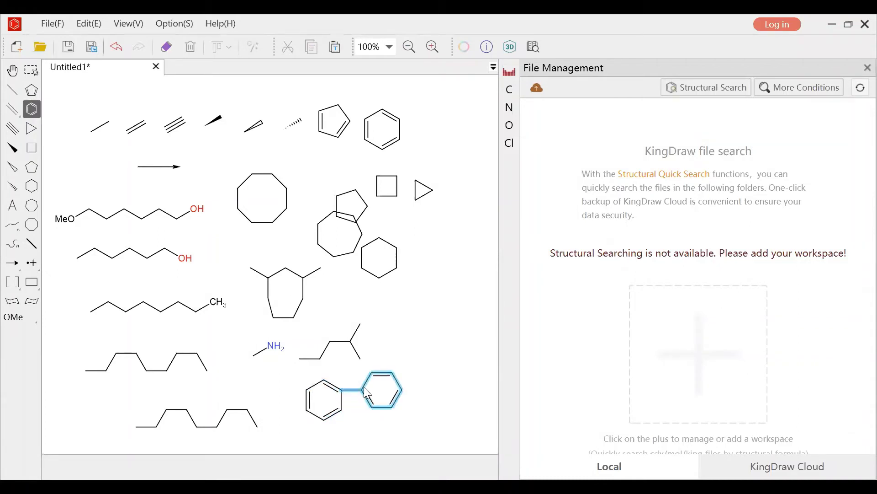
{"action": "left_click", "coordinate": [417, 297]}
{"action": "left_click", "coordinate": [417, 297]}
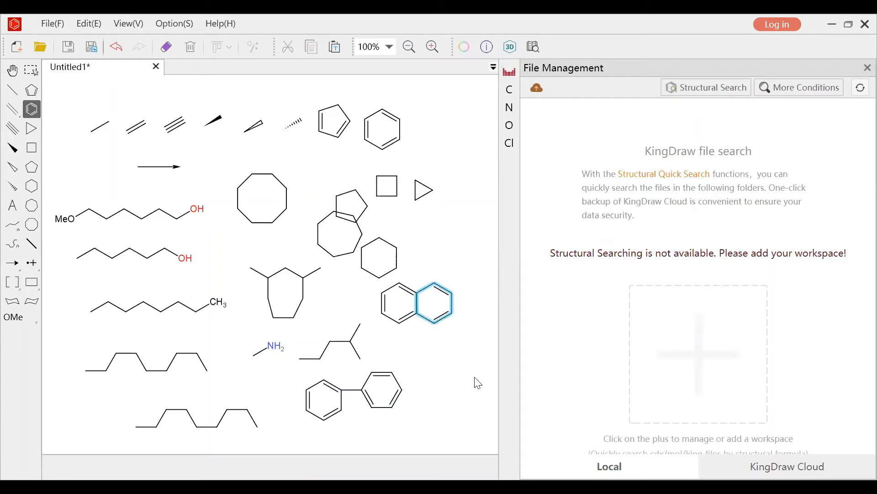
Step: Draw a cyclopentadiene ring below the fused benzene rings and fuse a triangle onto its lower edge
{"action": "left_click", "coordinate": [32, 93]}
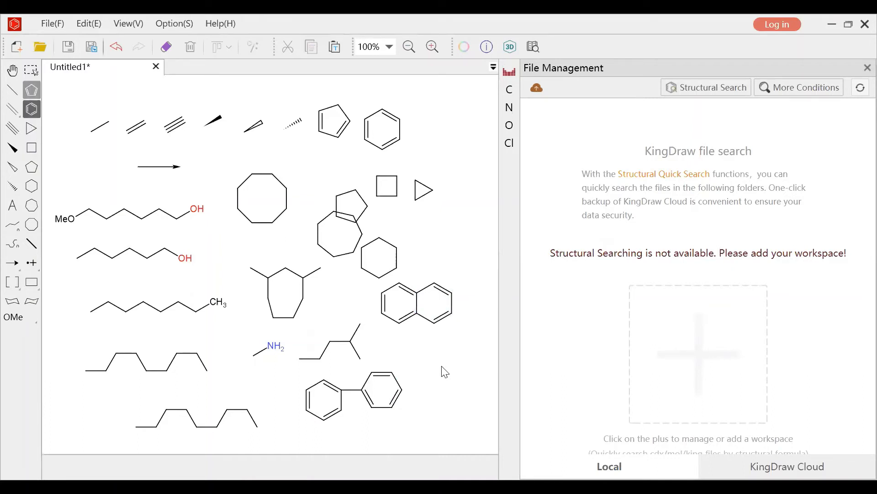
{"action": "left_click", "coordinate": [460, 358]}
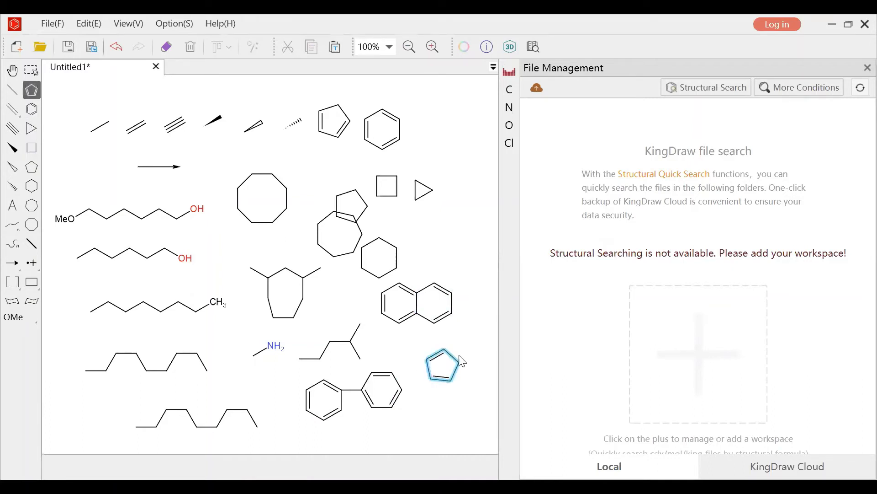
{"action": "left_click_drag", "start_coordinate": [463, 361], "coordinate": [462, 367]}
{"action": "left_click", "coordinate": [445, 383]}
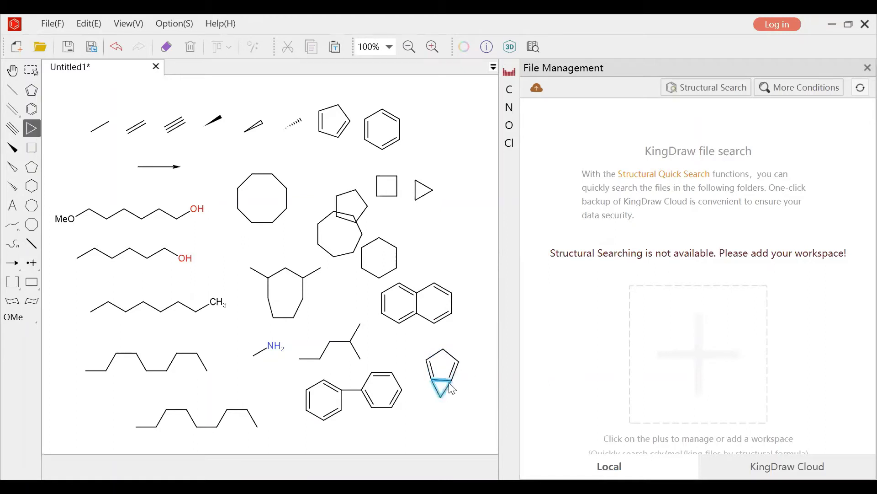
Step: Fuse a cyclopentane ring onto the lower edge of the uppermost benzene ring
{"action": "left_click", "coordinate": [13, 167]}
{"action": "left_click", "coordinate": [32, 167]}
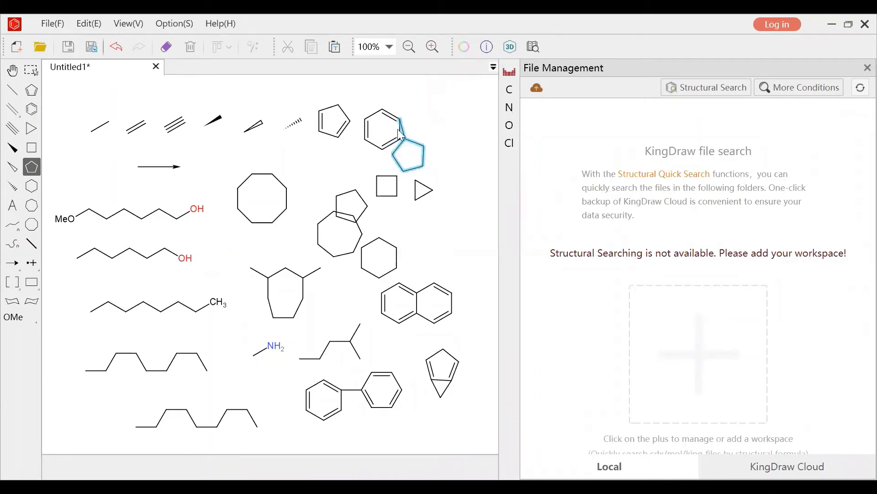
{"action": "left_click", "coordinate": [457, 140]}
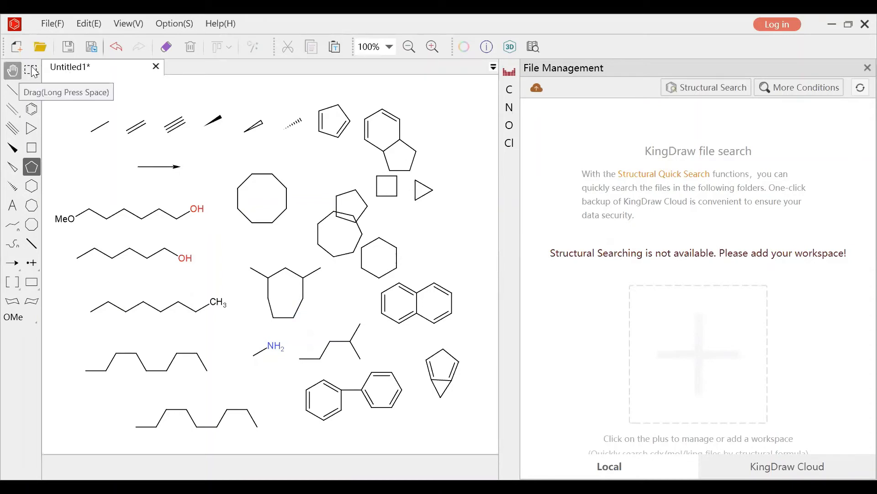
Step: Select the whole drawing with the selection tool, deselect it, and select only the chain carrying MeO and OH
{"action": "key", "text": "Escape"}
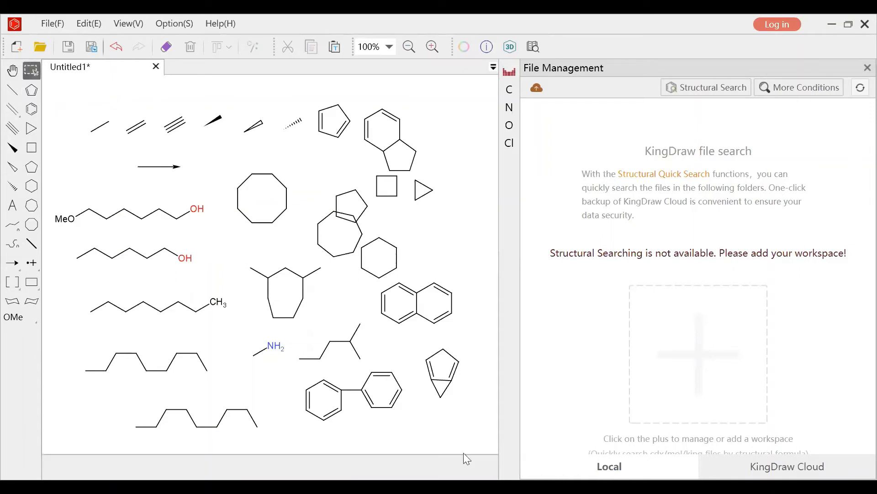
{"action": "left_click_drag", "start_coordinate": [52, 86], "coordinate": [233, 208]}
{"action": "left_click_drag", "start_coordinate": [238, 453], "coordinate": [497, 446]}
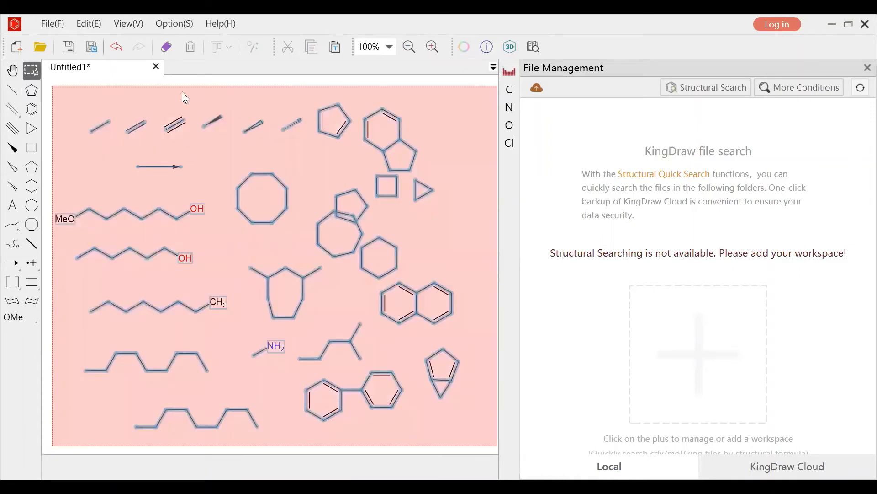
{"action": "left_click", "coordinate": [91, 223]}
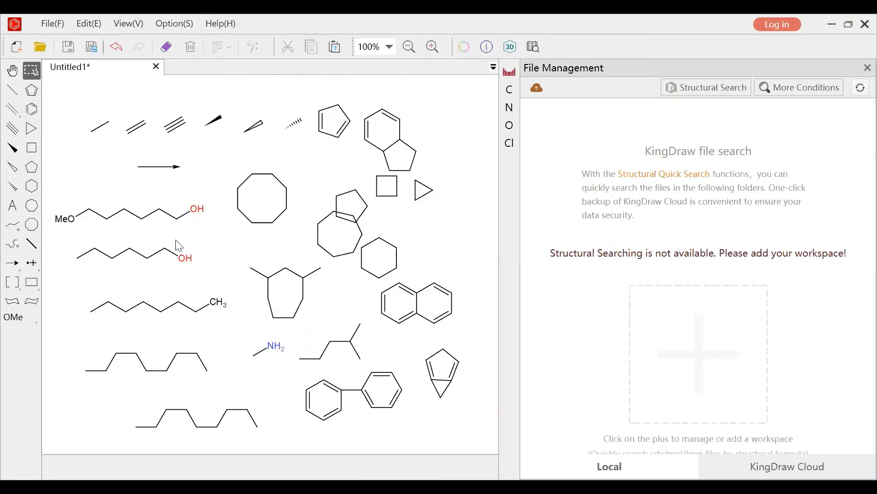
{"action": "left_click_drag", "start_coordinate": [49, 190], "coordinate": [143, 233]}
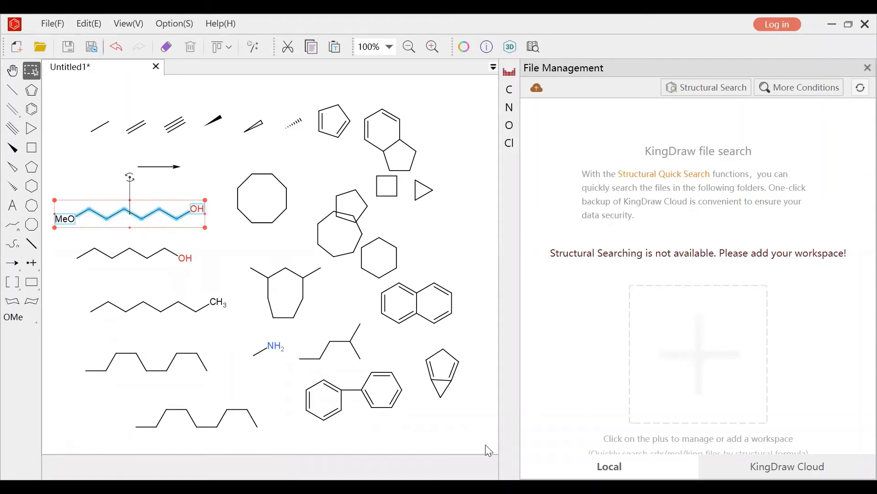
Step: Select all structures on the canvas and delete them
{"action": "key", "text": "ctrl+a"}
{"action": "key", "text": "Delete"}
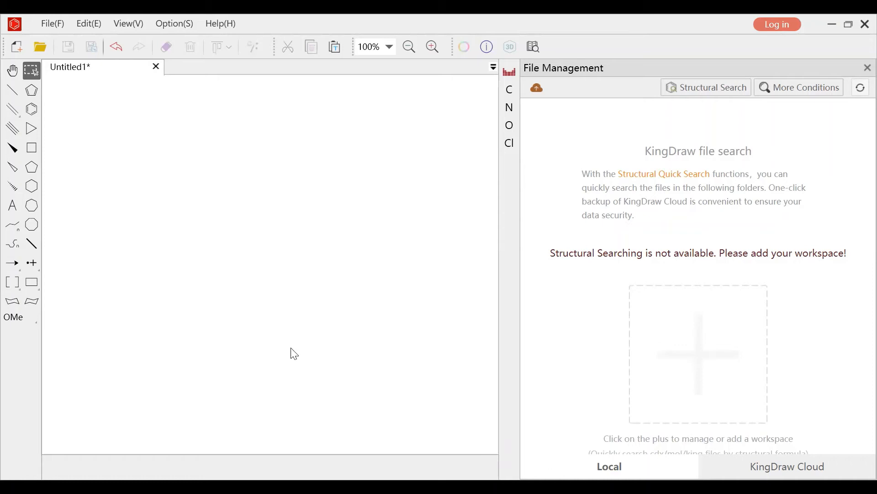
Step: Draw a benzene ring and attach a zigzag side chain of four single bonds to its upper-right atom
{"action": "left_click", "coordinate": [30, 110]}
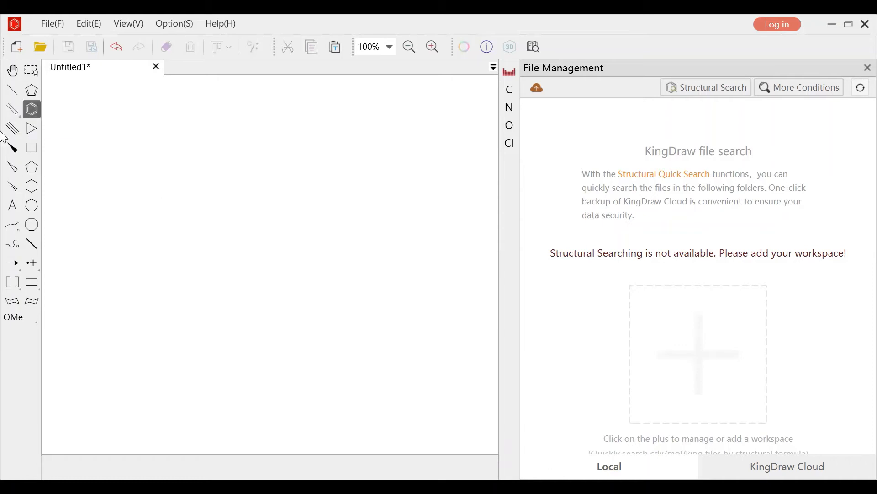
{"action": "left_click", "coordinate": [169, 172]}
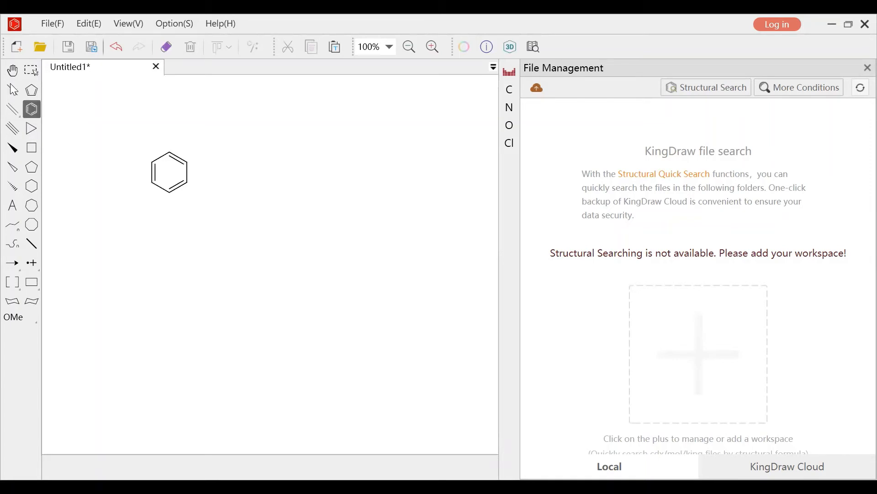
{"action": "left_click", "coordinate": [187, 163]}
{"action": "left_click", "coordinate": [204, 151]}
{"action": "left_click", "coordinate": [221, 163]}
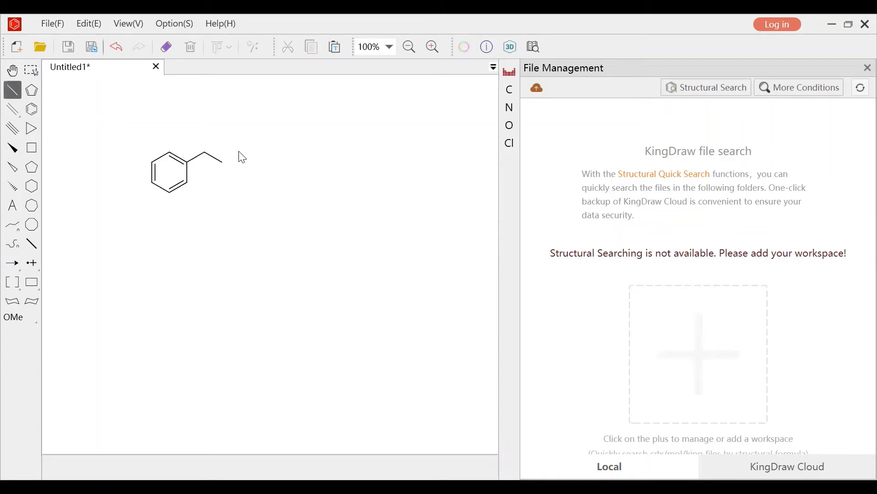
{"action": "double_click", "coordinate": [235, 158]}
{"action": "left_click", "coordinate": [20, 94]}
{"action": "left_click", "coordinate": [167, 47]}
{"action": "left_click", "coordinate": [248, 158]}
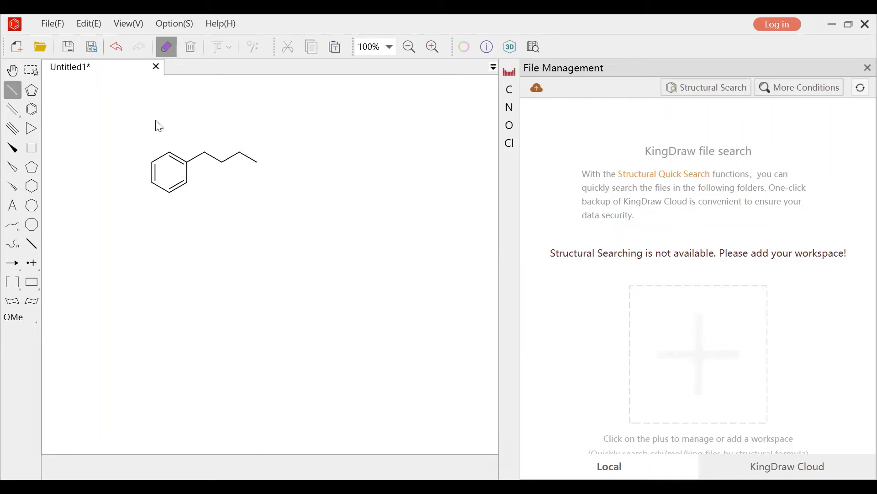
Step: Extend the side chain to five bonds, make its second bond double, and add an upward double bond at its third carbon
{"action": "left_click", "coordinate": [20, 94]}
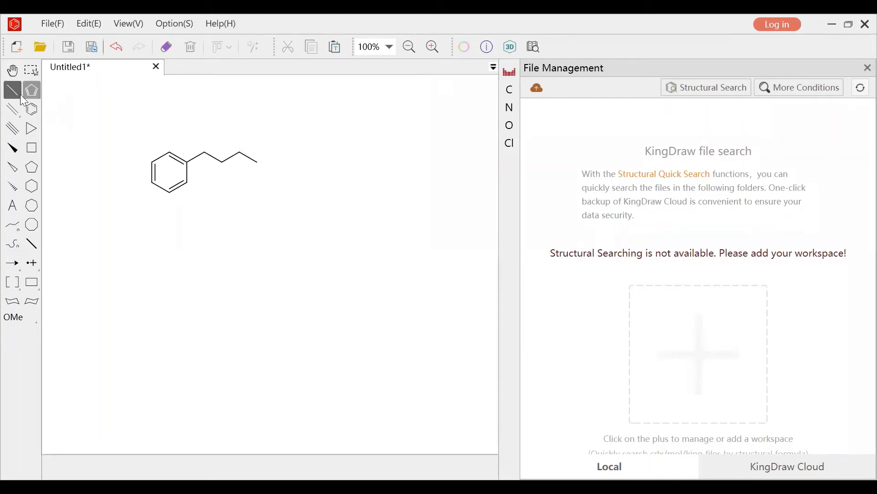
{"action": "left_click", "coordinate": [258, 163]}
{"action": "left_click", "coordinate": [214, 157]}
{"action": "left_click", "coordinate": [13, 109]}
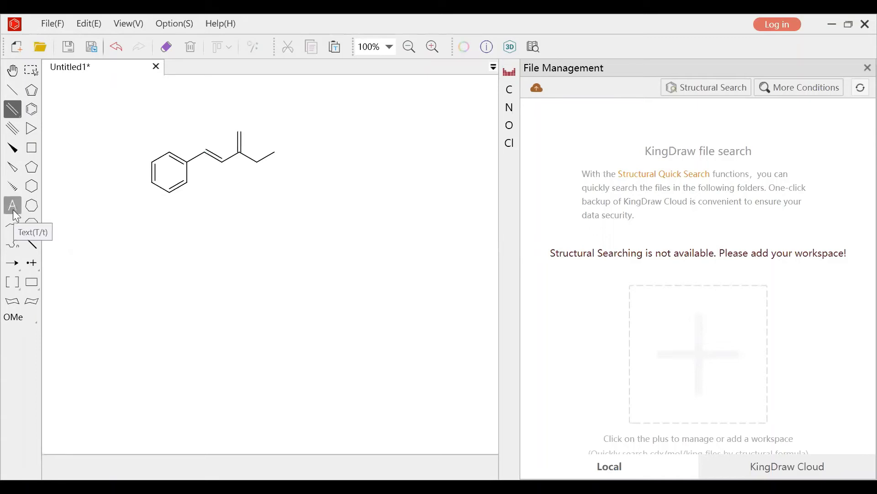
Step: Label the end of the side chain's upward double bond O and replace the chain's fourth carbon with O
{"action": "key", "text": "t"}
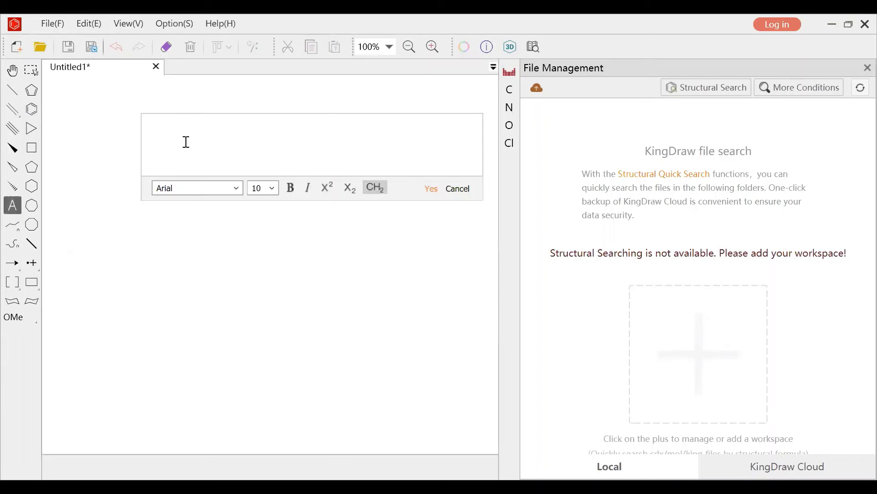
{"action": "type", "text": "O"}
{"action": "key", "text": "Return"}
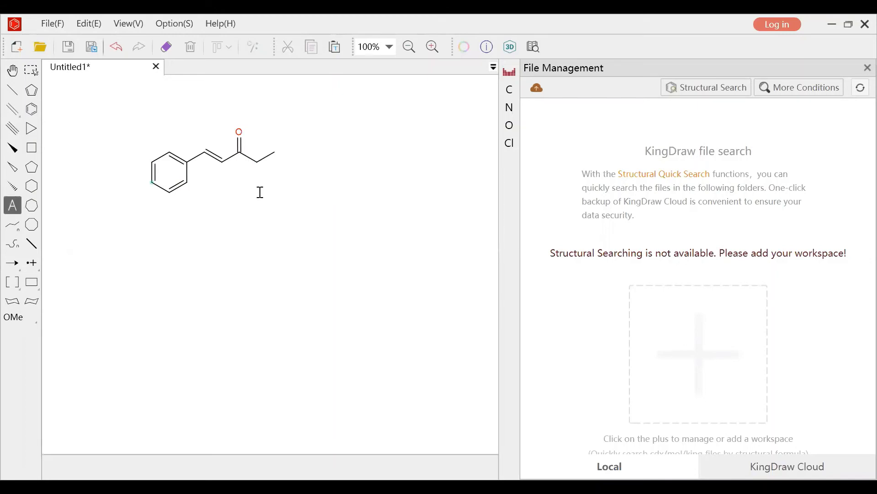
{"action": "left_click", "coordinate": [263, 215]}
{"action": "type", "text": "O"}
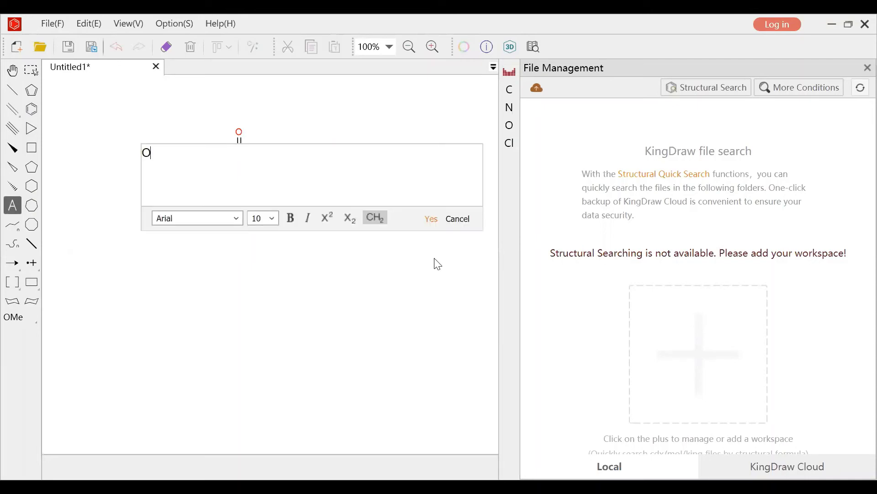
{"action": "left_click", "coordinate": [436, 224]}
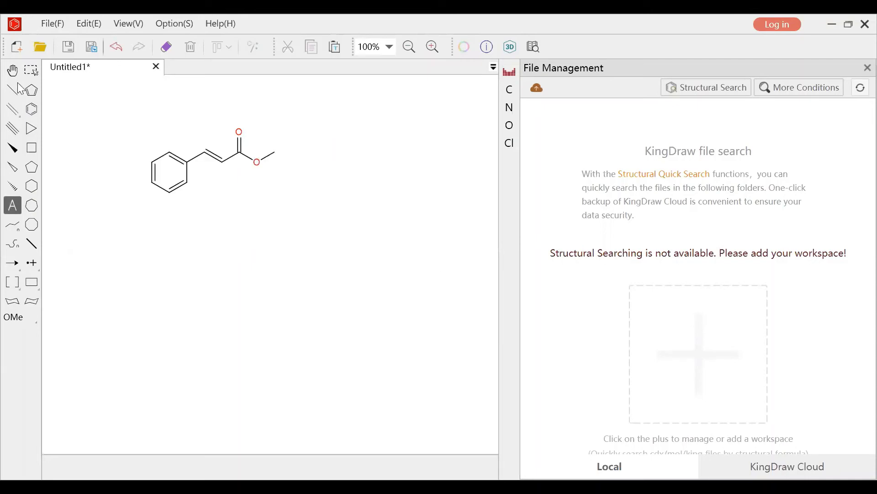
Step: Attach a MeO group by a single bond to the ring's lower-left atom and place a reaction arrow beside the molecule
{"action": "key", "text": "x"}
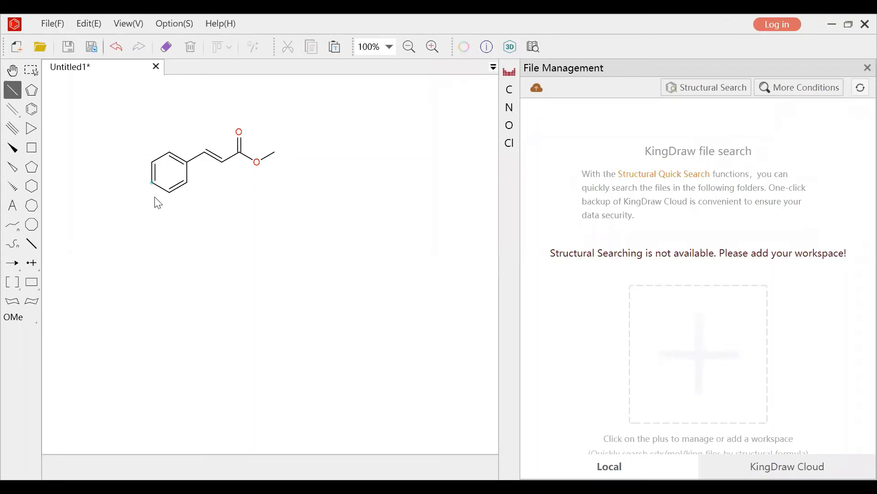
{"action": "key", "text": "1"}
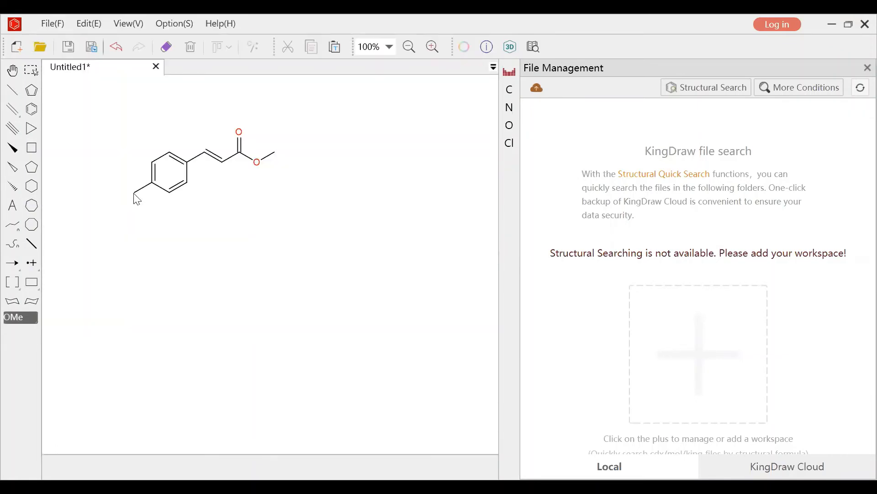
{"action": "left_click", "coordinate": [134, 193]}
{"action": "left_click", "coordinate": [34, 269]}
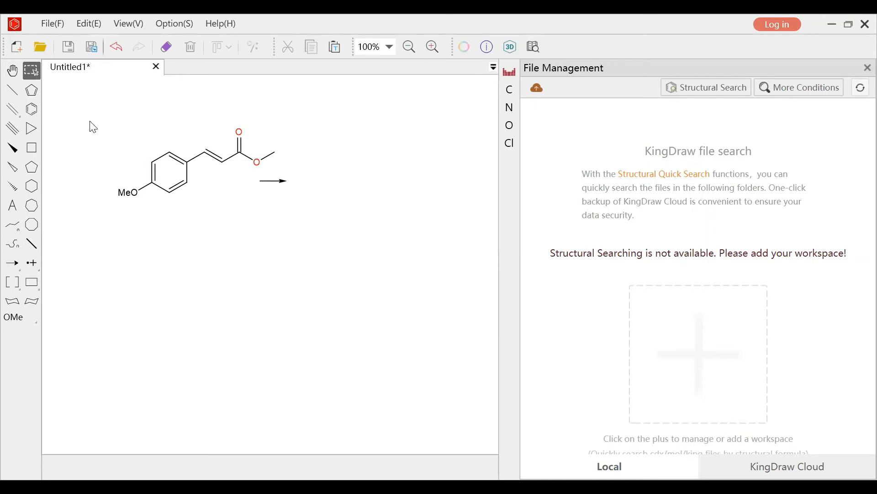
Step: Select the complete ester molecule without the arrow and paste a copy of it on the canvas
{"action": "left_click_drag", "start_coordinate": [97, 104], "coordinate": [282, 214]}
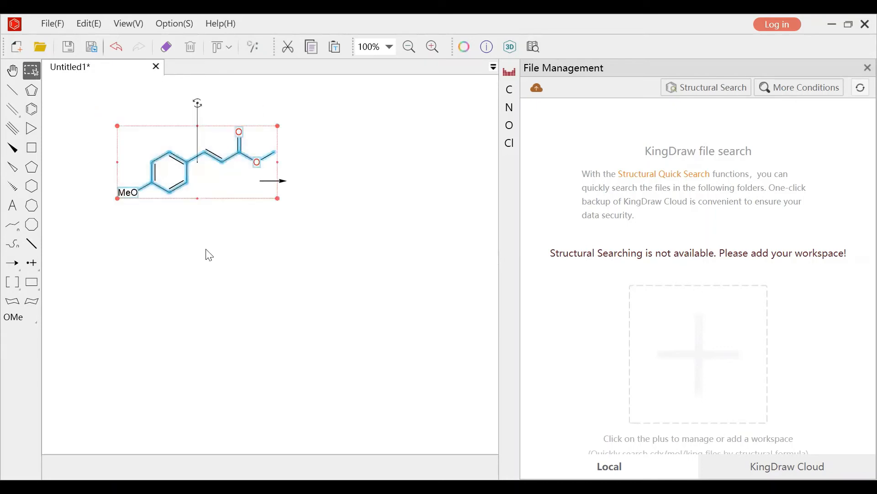
{"action": "key", "text": "ctrl+c"}
{"action": "key", "text": "ctrl+v"}
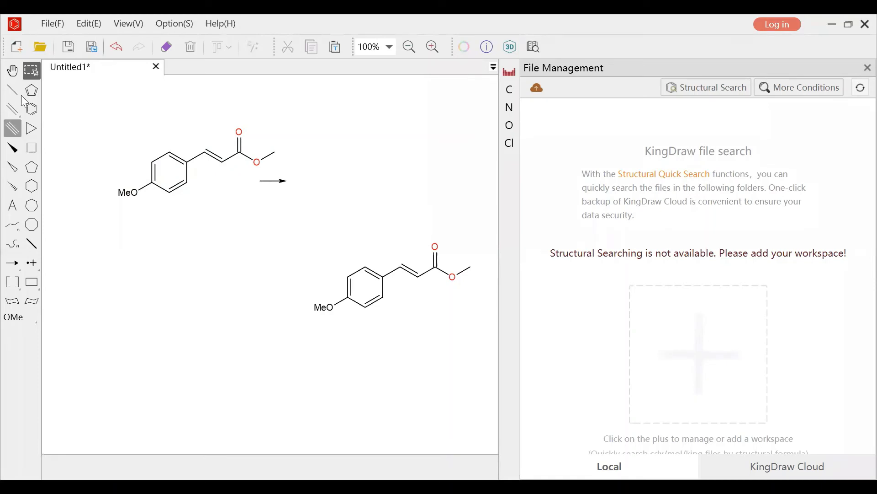
Step: Erase the copy's terminal methyl bond to turn the ester into an acid, and move the copy to the product side of the arrow
{"action": "left_click", "coordinate": [167, 47]}
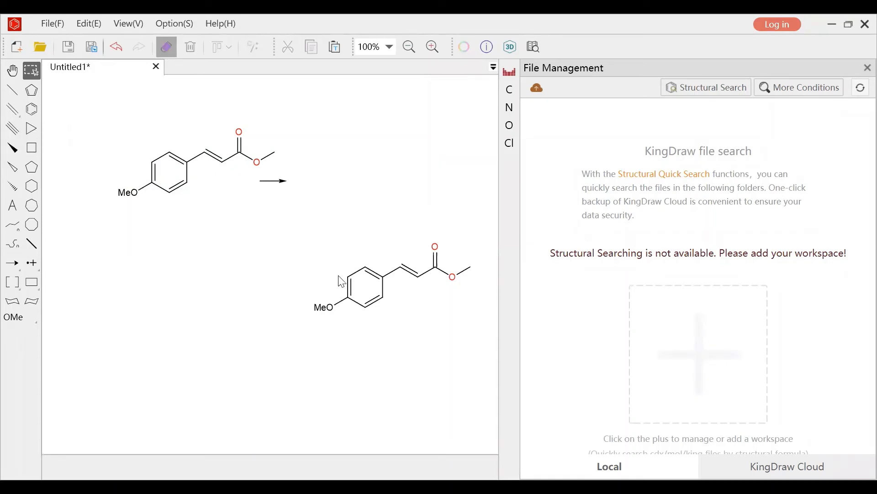
{"action": "left_click", "coordinate": [471, 290]}
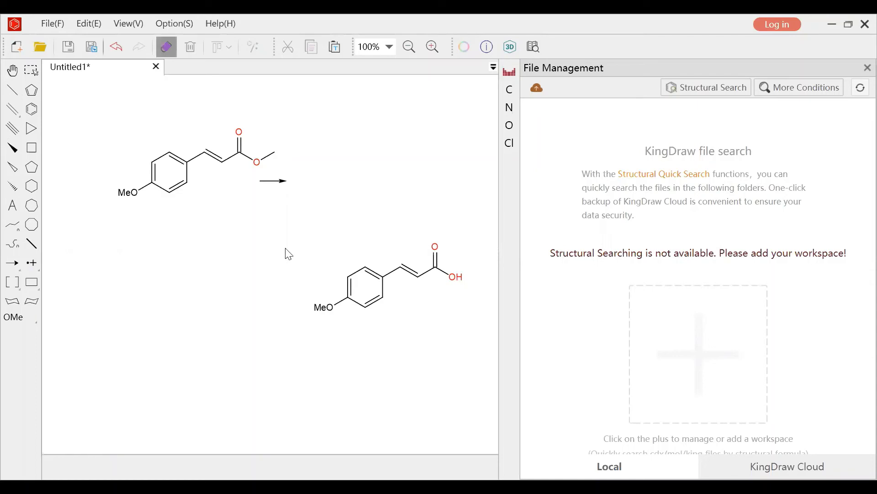
{"action": "key", "text": "Escape"}
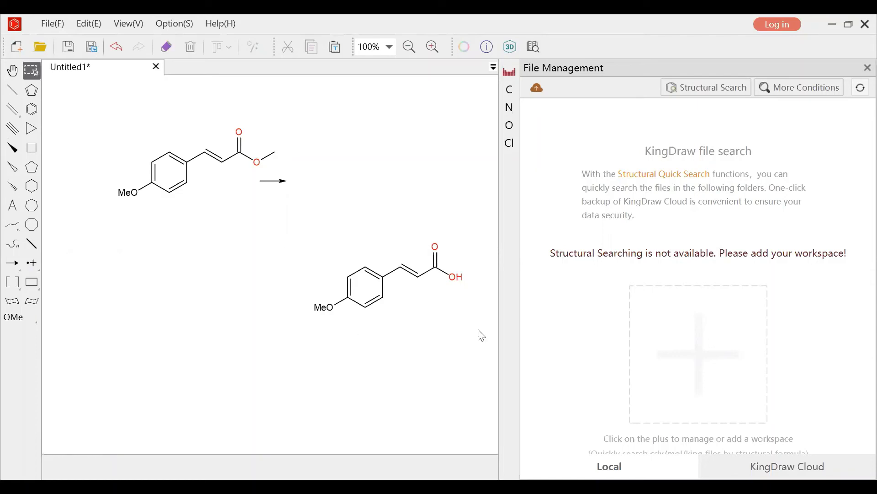
{"action": "left_click_drag", "start_coordinate": [482, 337], "coordinate": [384, 150]}
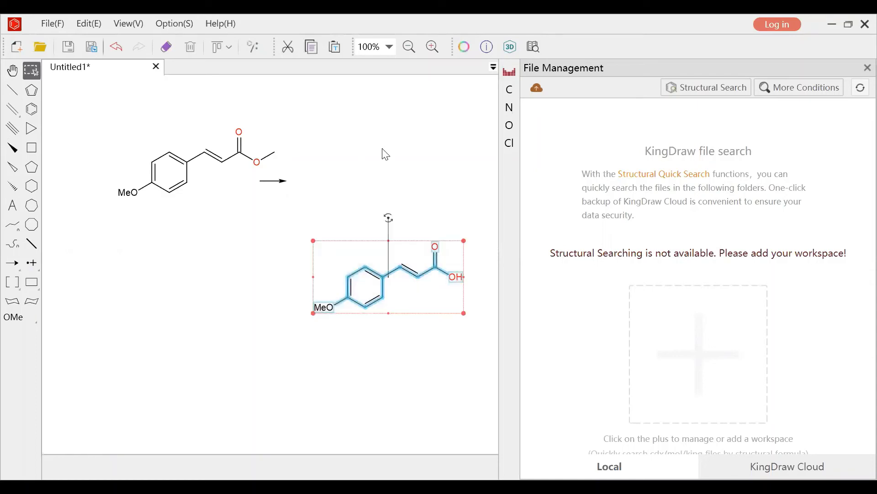
{"action": "left_click_drag", "start_coordinate": [370, 257], "coordinate": [379, 141]}
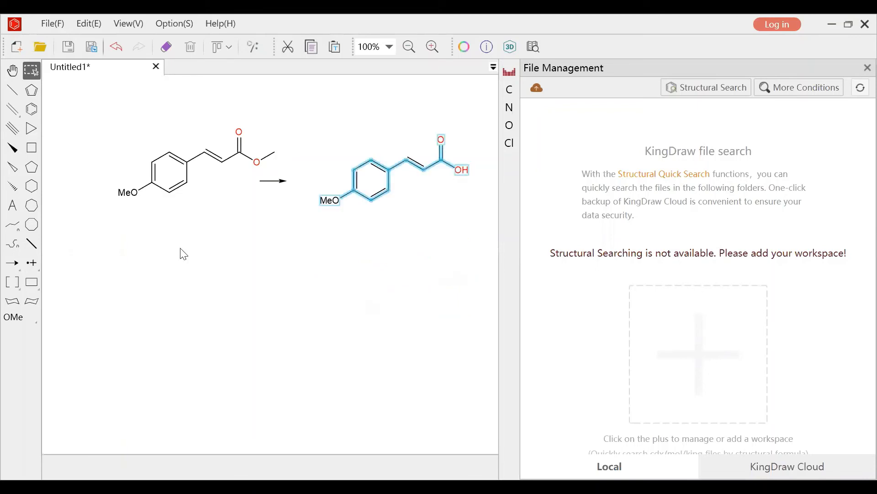
Step: Enclose the ester in square brackets, move the reaction arrow between bracket and product, and widen the brackets to clear the molecule
{"action": "left_click", "coordinate": [13, 282]}
{"action": "left_click_drag", "start_coordinate": [93, 110], "coordinate": [280, 216]}
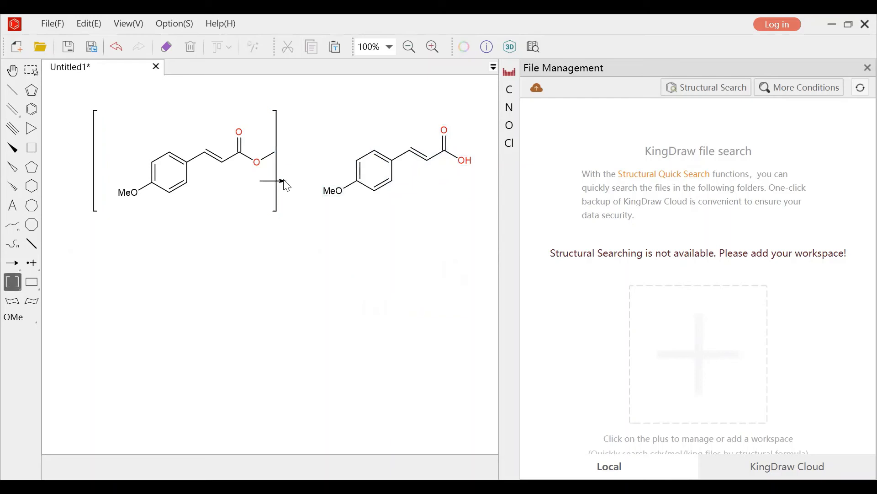
{"action": "left_click_drag", "start_coordinate": [280, 181], "coordinate": [312, 178]}
{"action": "left_click_drag", "start_coordinate": [276, 133], "coordinate": [288, 135]}
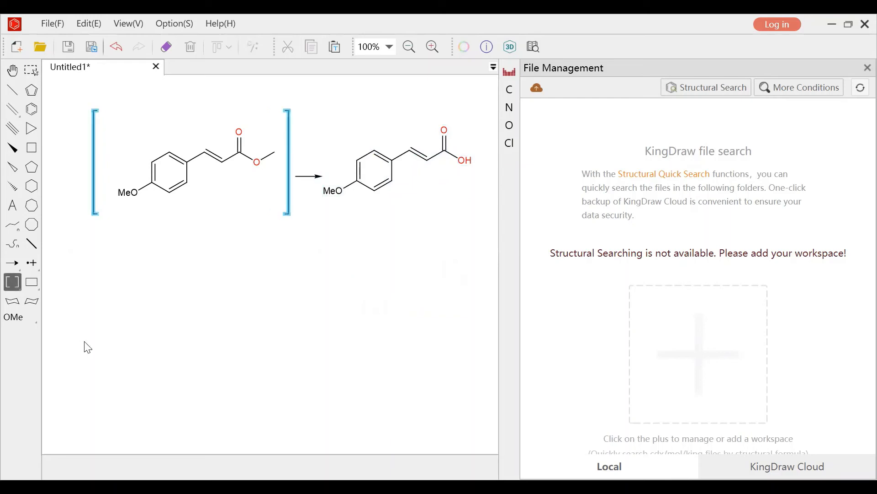
Step: Add a lone pair to the ester's carbonyl oxygen and a radical cation symbol to the acid's carbonyl oxygen
{"action": "left_click", "coordinate": [31, 263]}
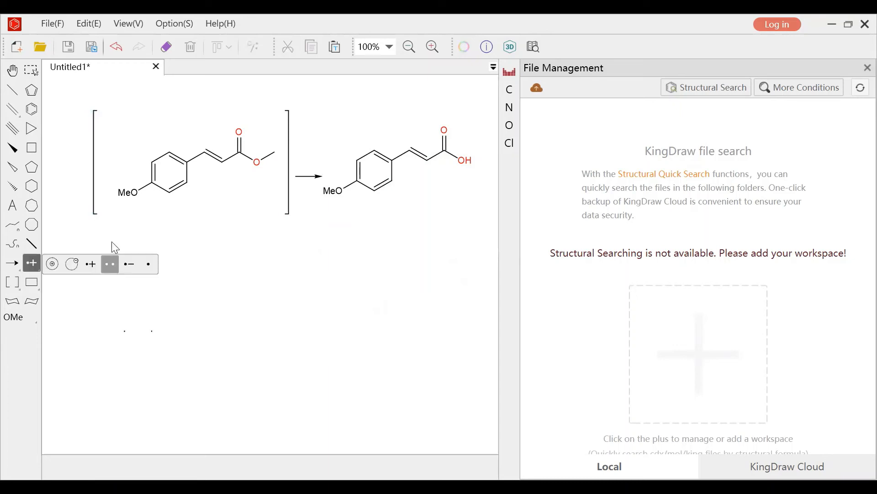
{"action": "left_click", "coordinate": [112, 261]}
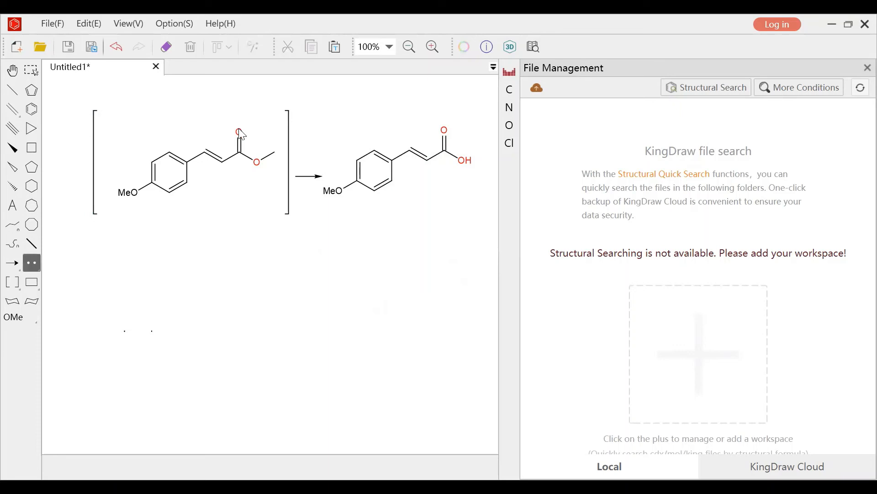
{"action": "left_click", "coordinate": [35, 264]}
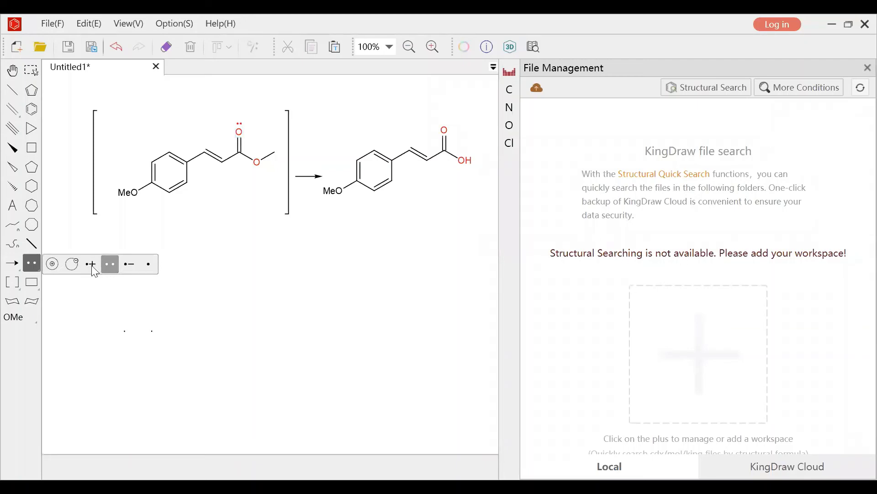
{"action": "left_click", "coordinate": [92, 265]}
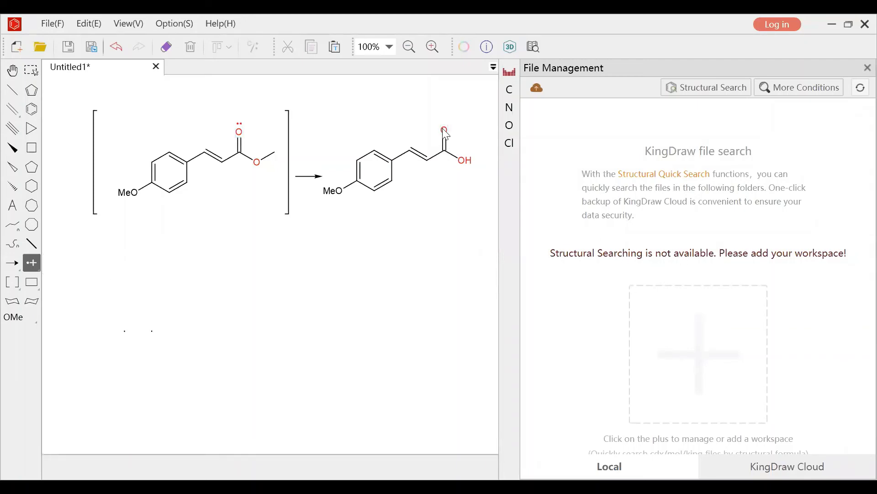
{"action": "left_click", "coordinate": [465, 147]}
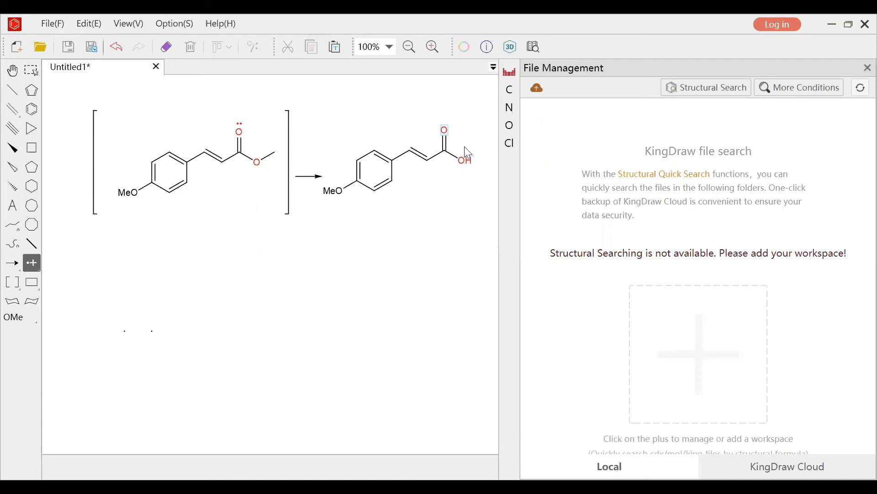
Step: Select the whole reaction scheme, including the brackets, arrow and both molecules
{"action": "left_click", "coordinate": [32, 72]}
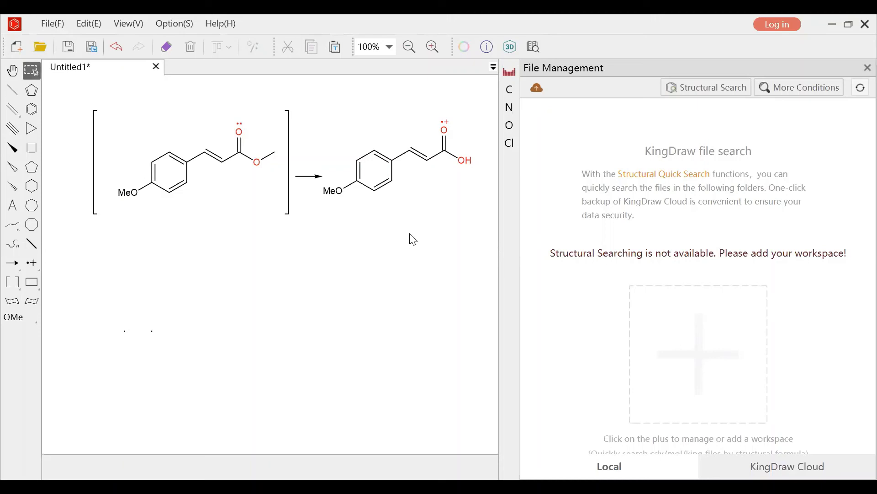
{"action": "left_click_drag", "start_coordinate": [488, 242], "coordinate": [88, 25]}
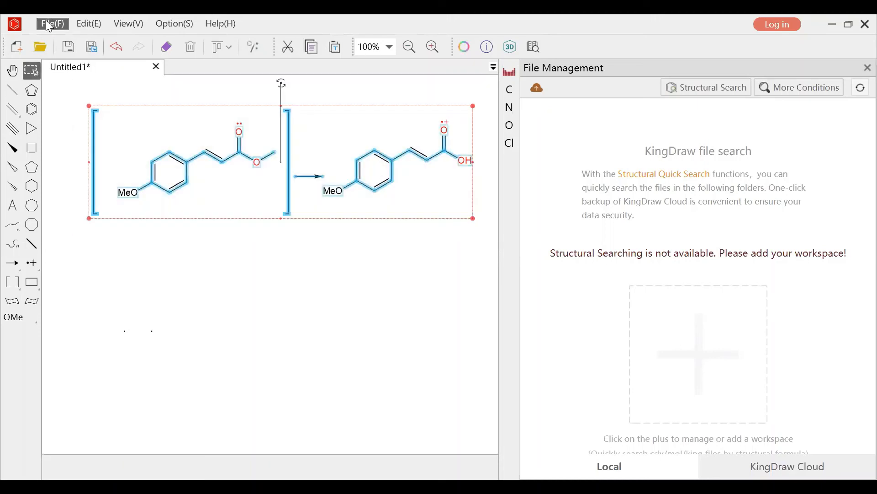
{"action": "left_click", "coordinate": [50, 24]}
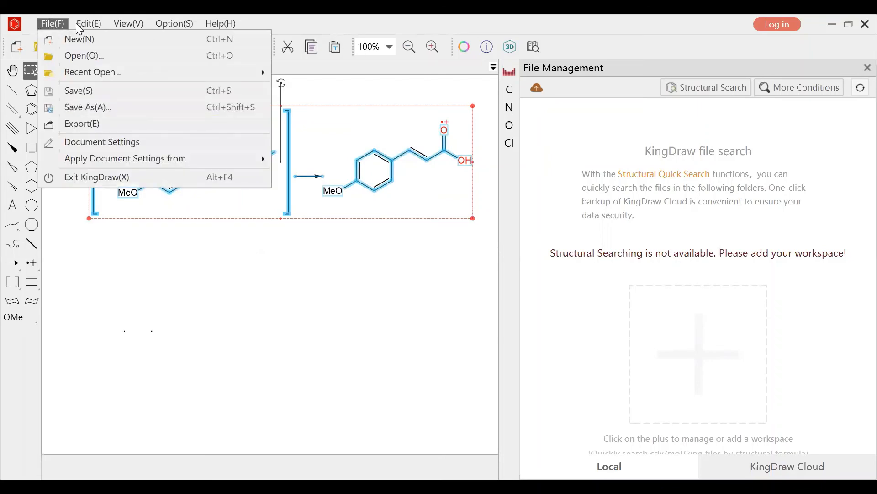
{"action": "key", "text": "Escape"}
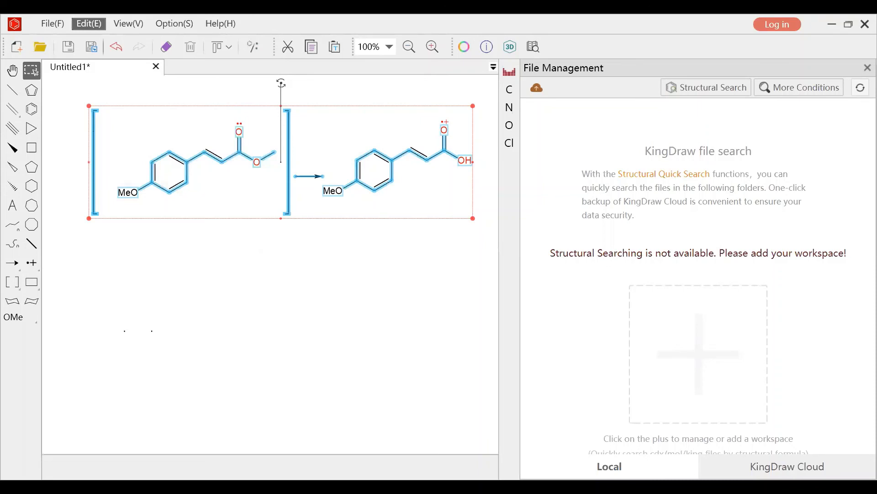
Step: Copy the selected reaction scheme, switch to the blank Word document and paste it there
{"action": "left_click", "coordinate": [89, 24]}
{"action": "left_click", "coordinate": [114, 90]}
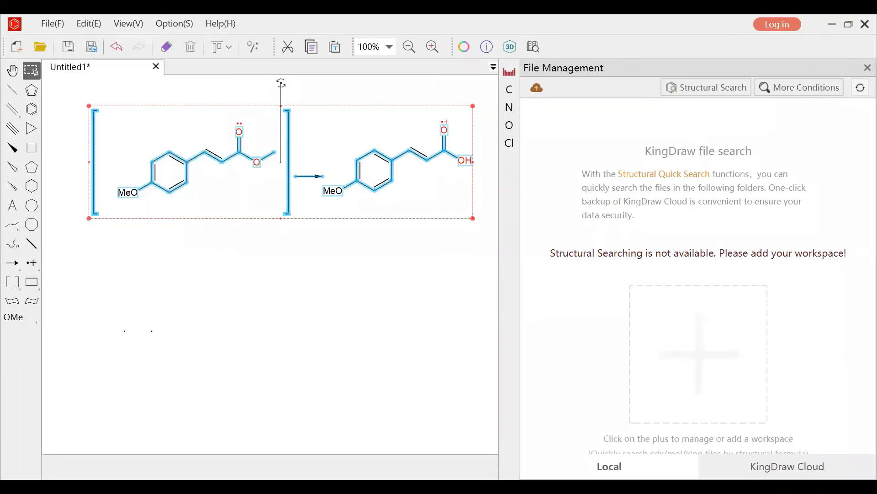
{"action": "left_click", "coordinate": [84, 28]}
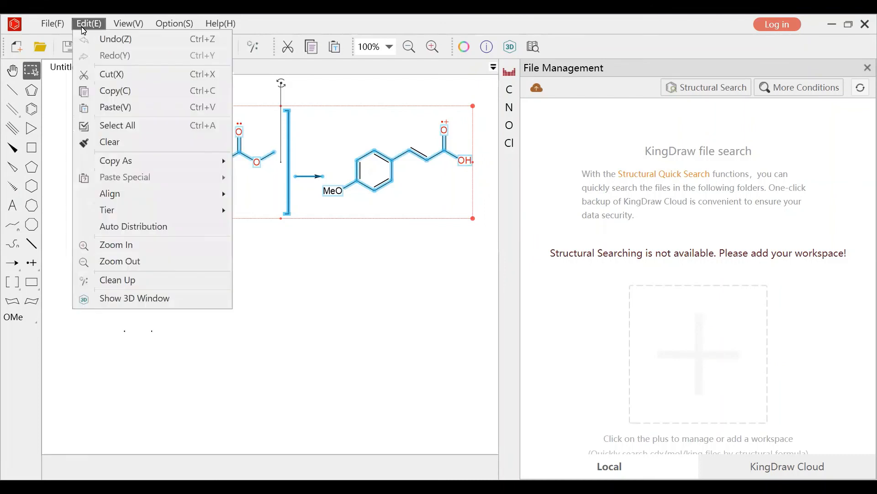
{"action": "left_click", "coordinate": [108, 96]}
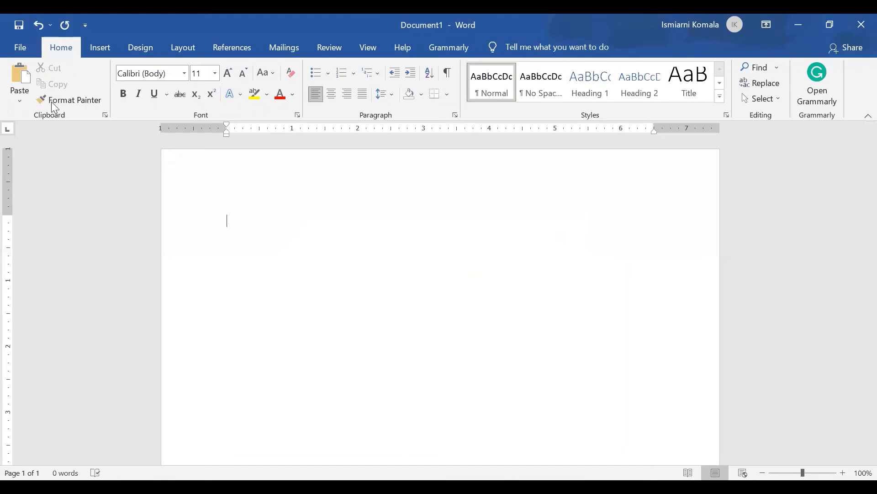
{"action": "left_click", "coordinate": [20, 78]}
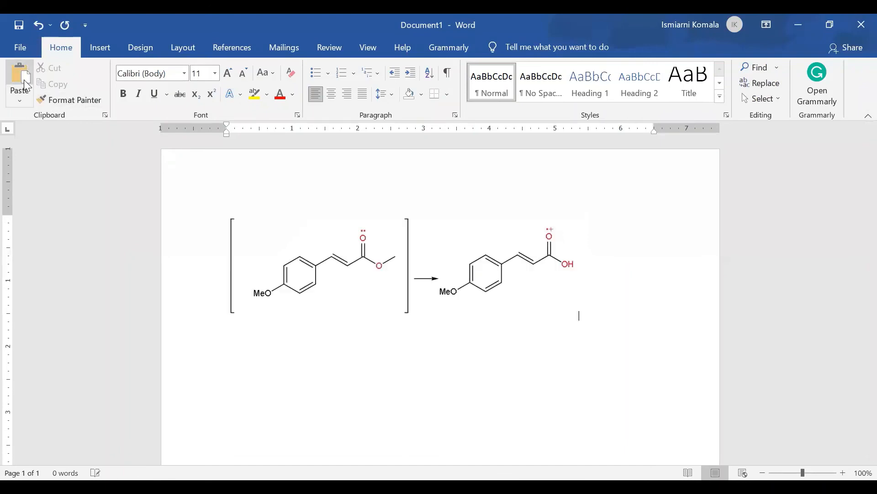